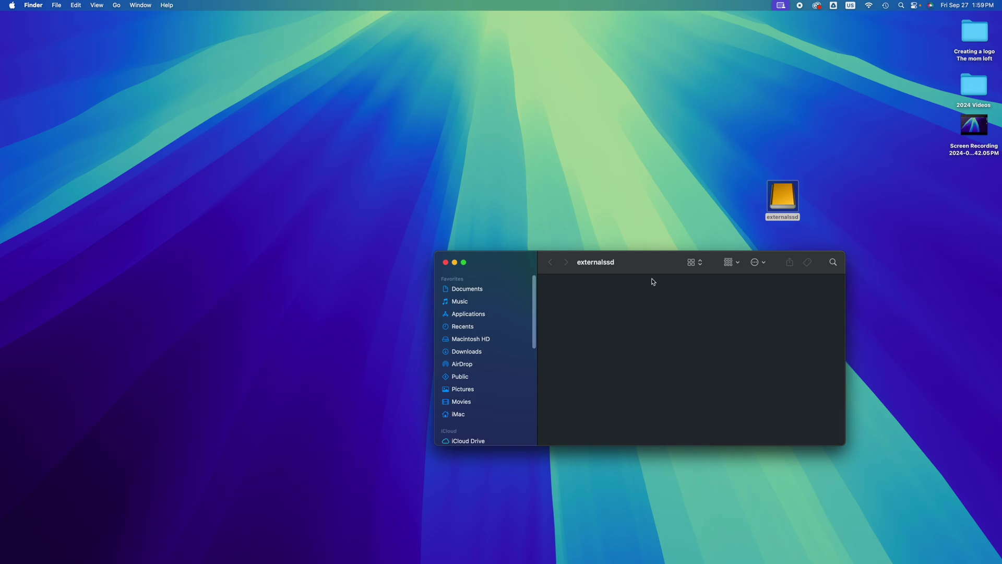
- Copy the desktop screen recording onto the externalssd drive, keeping the drive's window clear of the desktop icons
{"action": "left_click_drag", "start_coordinate": [651, 270], "coordinate": [416, 174]}
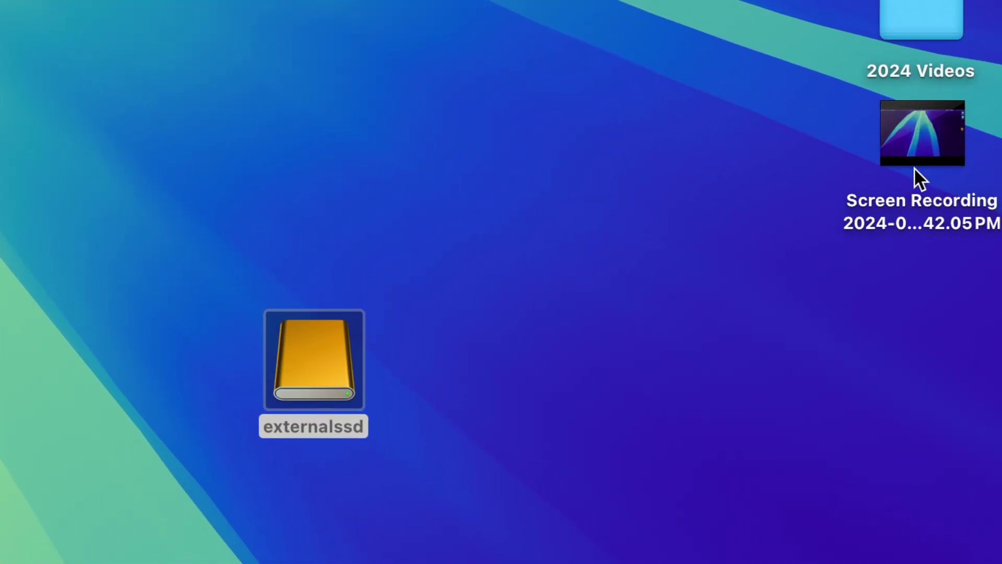
{"action": "mouse_move", "coordinate": [971, 136]}
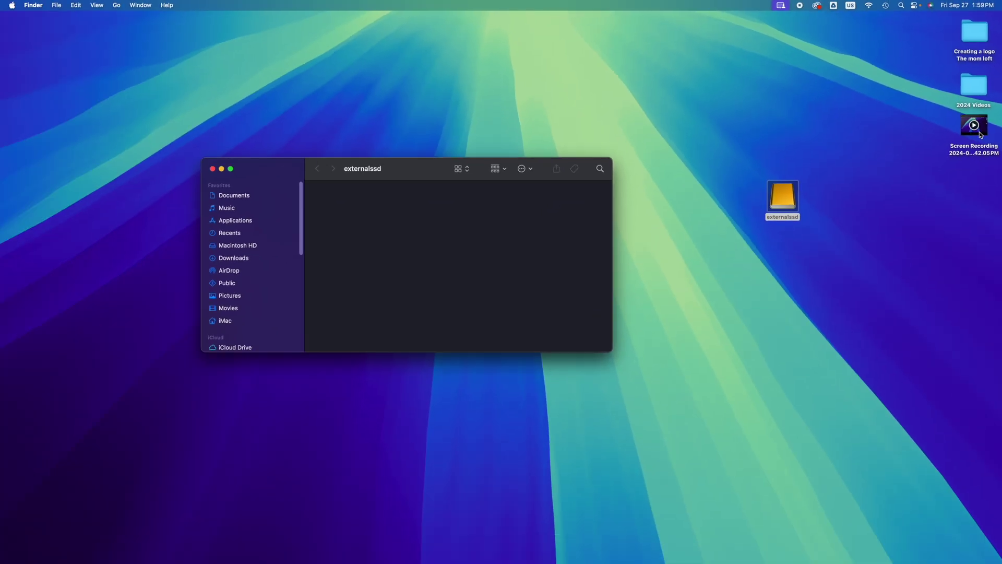
{"action": "left_click_drag", "start_coordinate": [972, 135], "coordinate": [388, 218]}
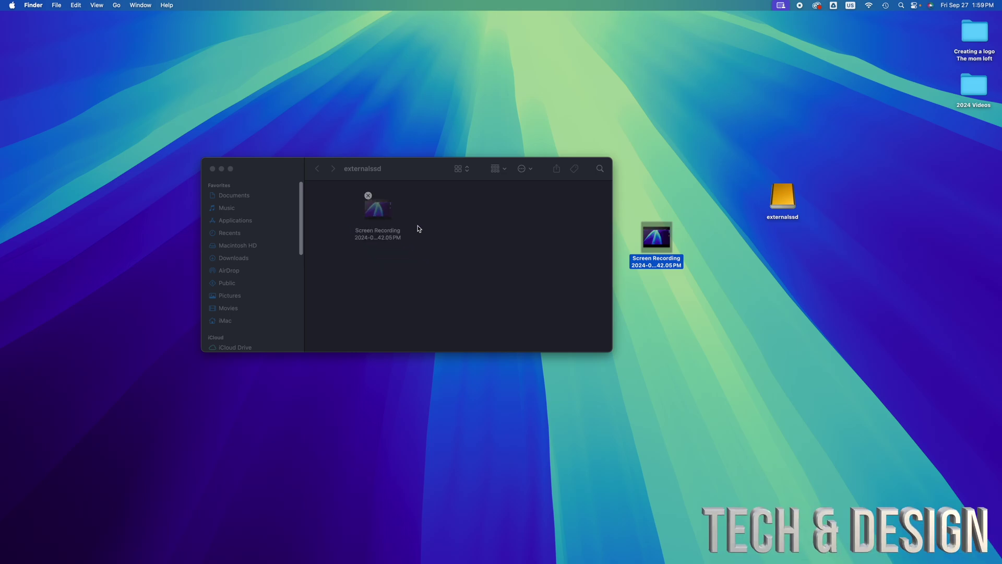
- Try to copy the desktop screen recording and paste it into the externalssd drive
{"action": "right_click", "coordinate": [661, 251]}
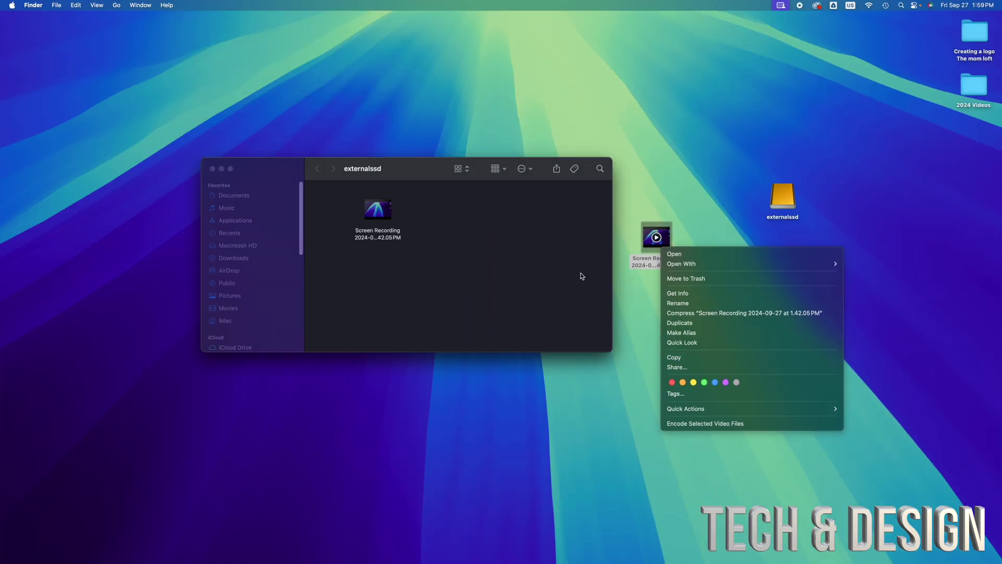
{"action": "left_click", "coordinate": [673, 357]}
{"action": "right_click", "coordinate": [461, 232]}
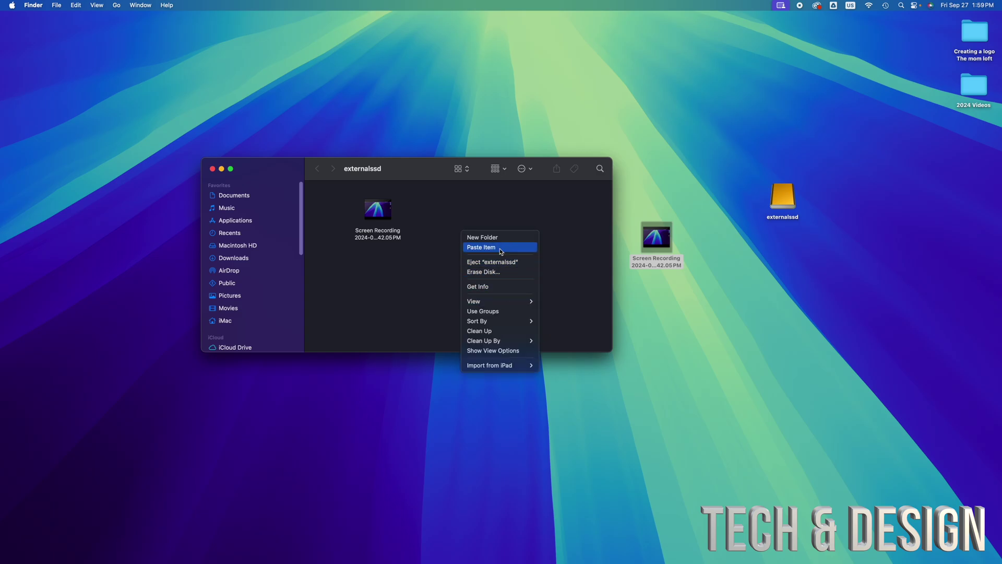
{"action": "key", "text": "alt"}
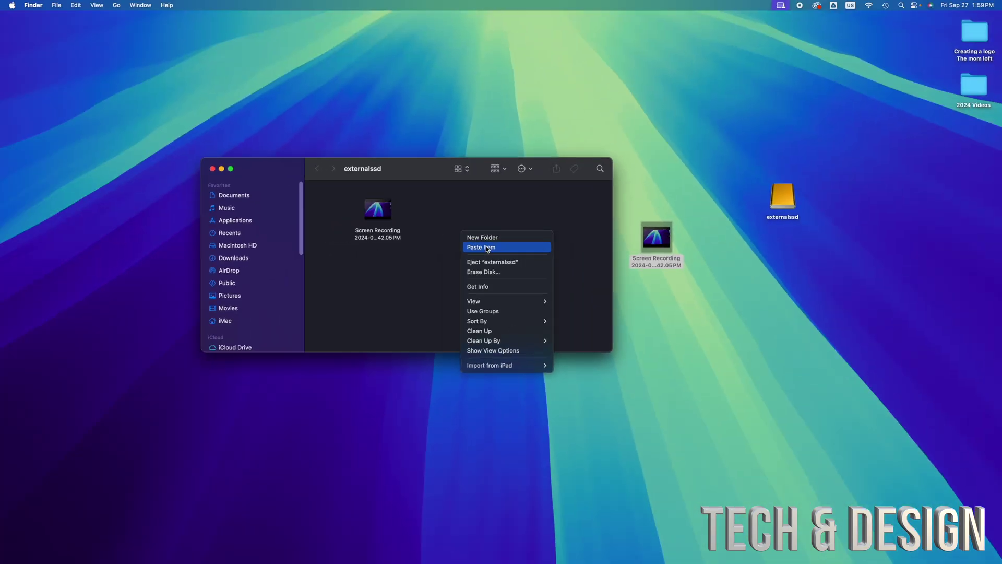
{"action": "left_click", "coordinate": [448, 250]}
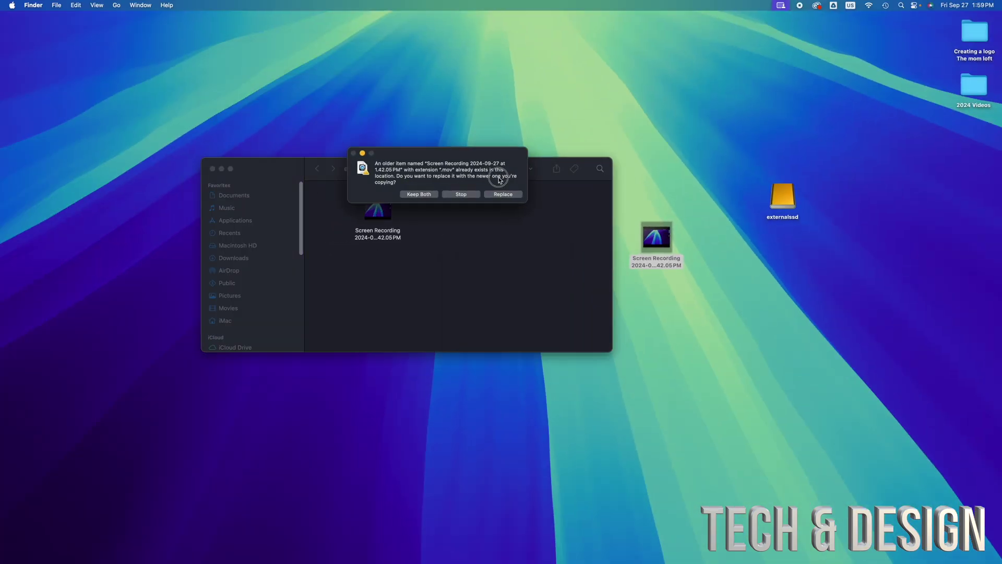
{"action": "left_click", "coordinate": [547, 249]}
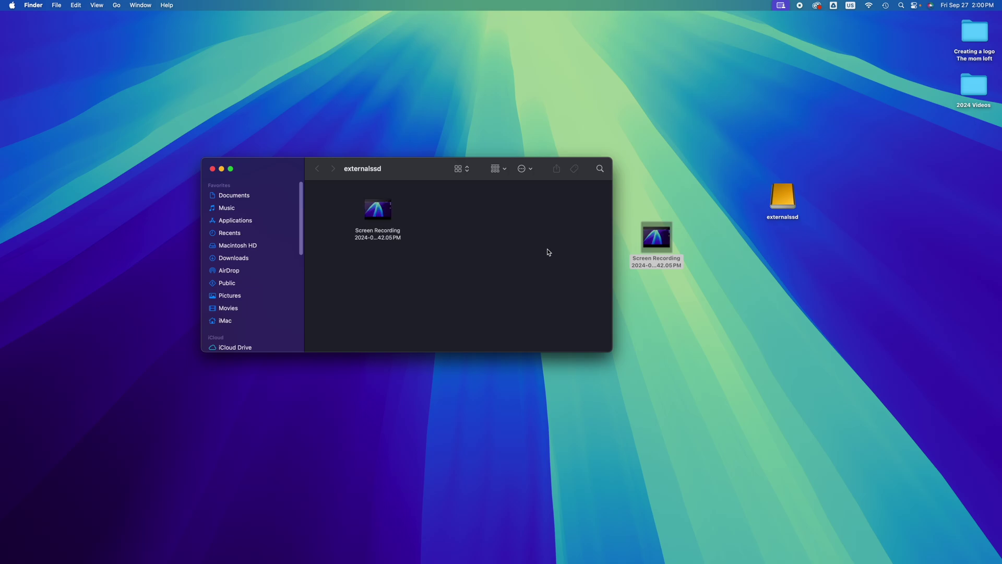
- Inspect the externalssd drive's information, including its format and its sharing and permissions, and close the information window
{"action": "left_click", "coordinate": [785, 203]}
{"action": "right_click", "coordinate": [785, 201]}
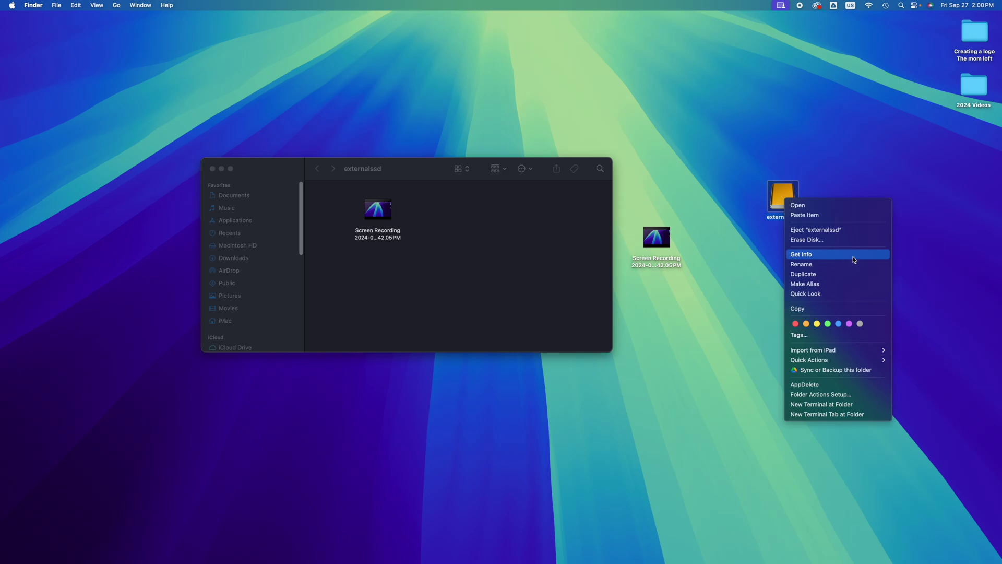
{"action": "key", "text": "alt"}
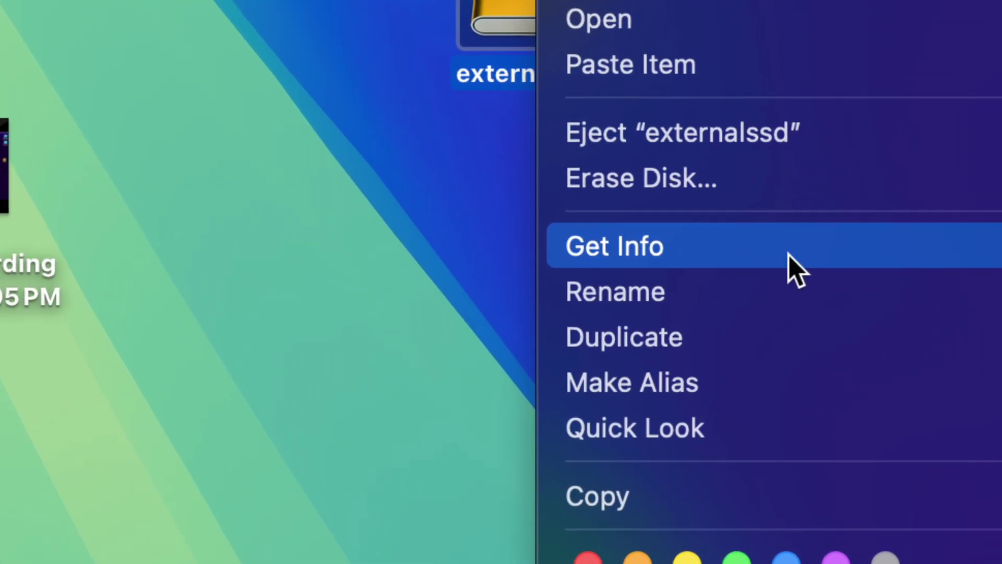
{"action": "left_click", "coordinate": [789, 267]}
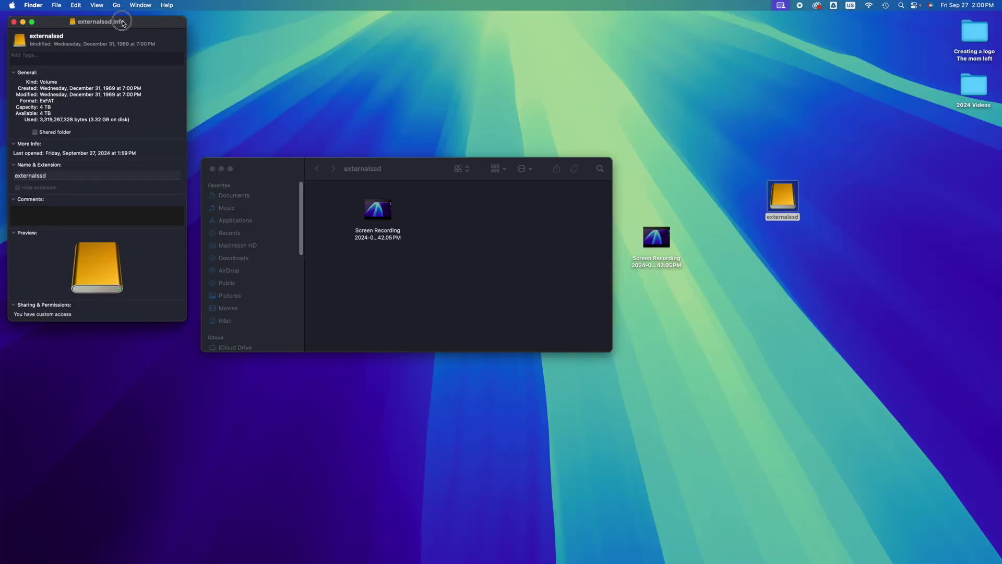
{"action": "left_click_drag", "start_coordinate": [124, 23], "coordinate": [633, 81]}
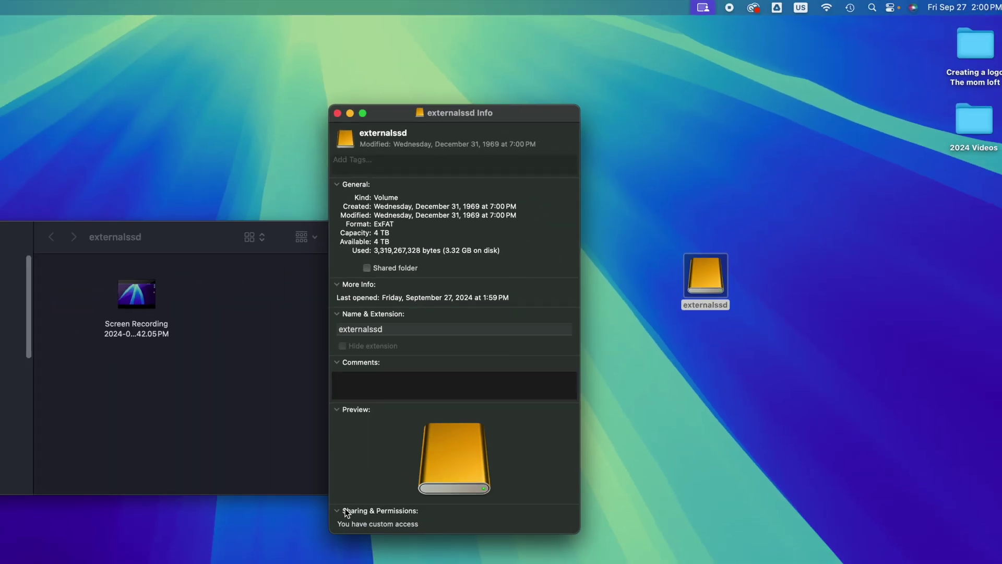
{"action": "left_click", "coordinate": [345, 510]}
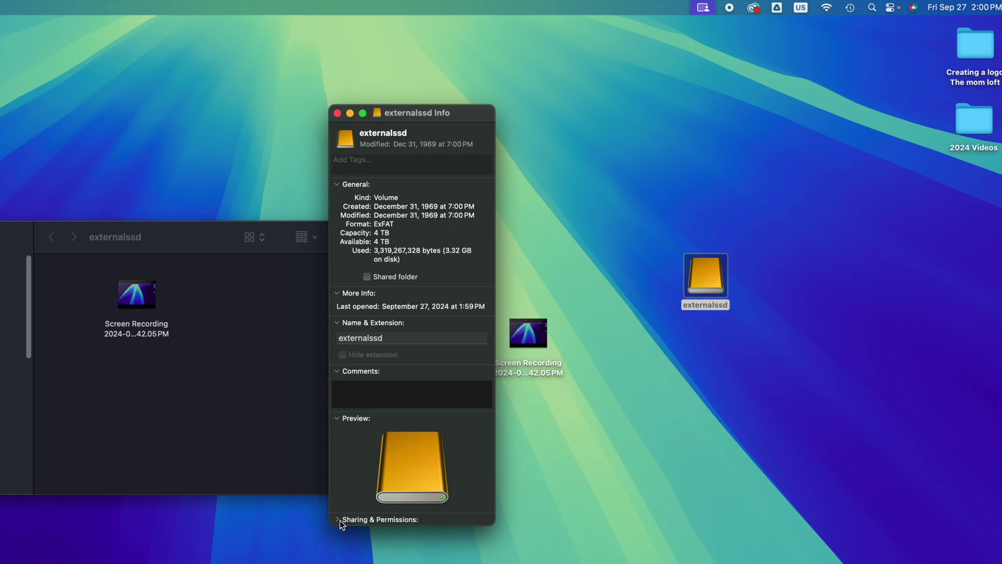
{"action": "left_click", "coordinate": [337, 519]}
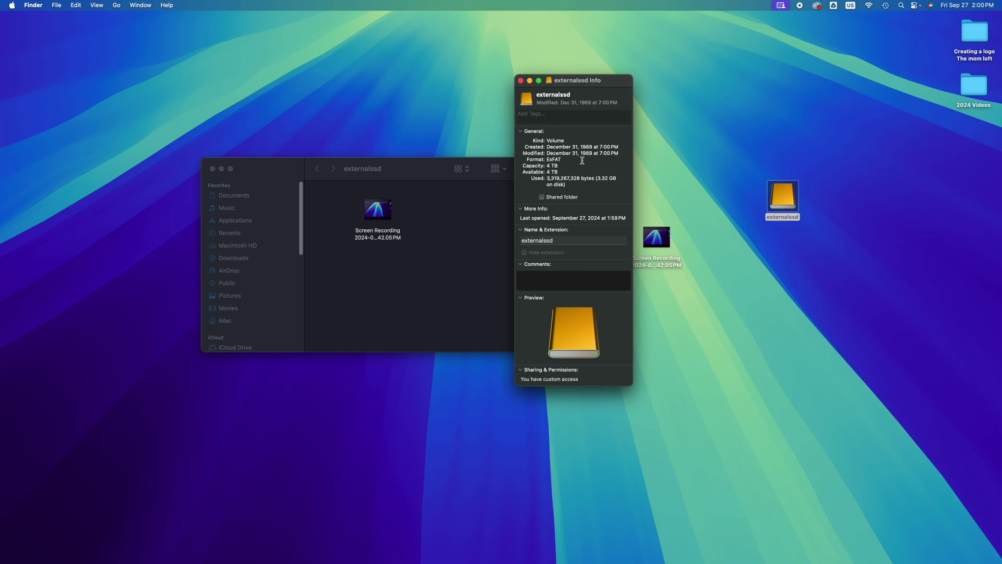
{"action": "left_click", "coordinate": [521, 81]}
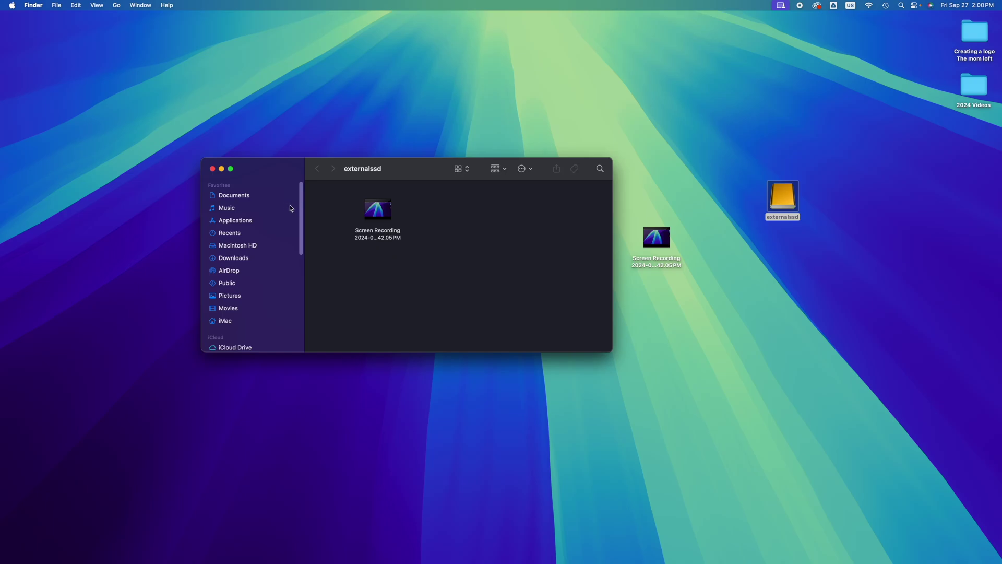
- Delete the screen recording copy from the externalssd drive
{"action": "left_click", "coordinate": [422, 215]}
{"action": "left_click_drag", "start_coordinate": [421, 215], "coordinate": [382, 233]}
{"action": "key", "text": "super+BackSpace"}
- Line up the screen recording and externalssd icons below the 2024 Videos folder and close the drive's window
{"action": "left_click_drag", "start_coordinate": [653, 240], "coordinate": [977, 132]}
{"action": "left_click_drag", "start_coordinate": [781, 207], "coordinate": [972, 199]}
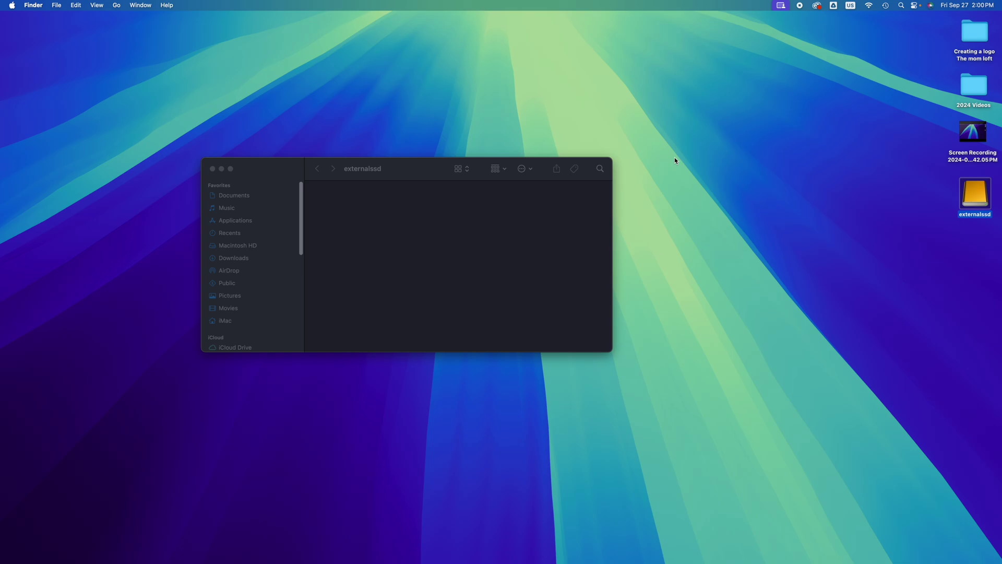
{"action": "left_click", "coordinate": [212, 168]}
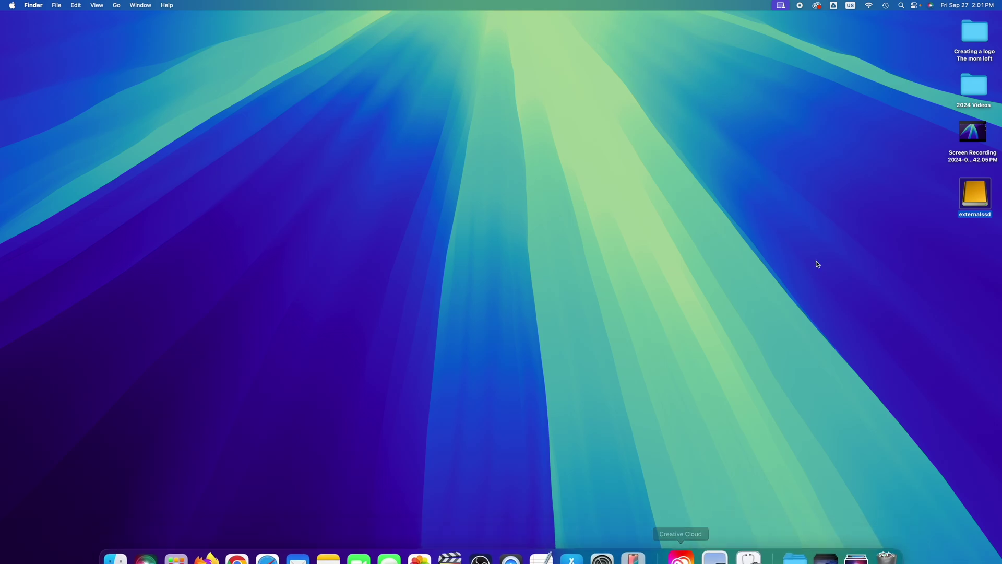
- Open Disk Utility, collapse the internal disk and select the external Samsung PSSD T5 EVO disk
{"action": "left_click", "coordinate": [902, 6]}
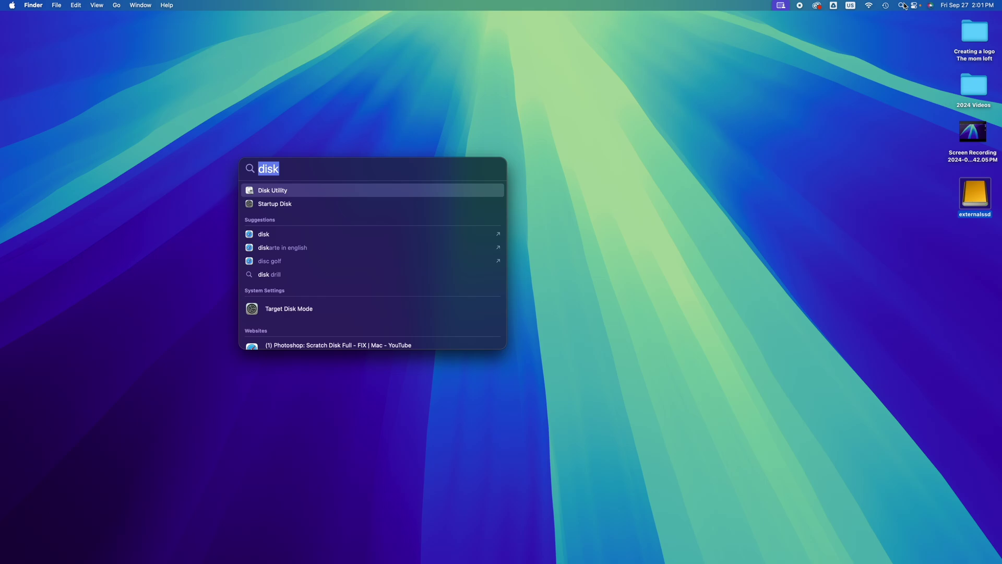
{"action": "left_click", "coordinate": [295, 192]}
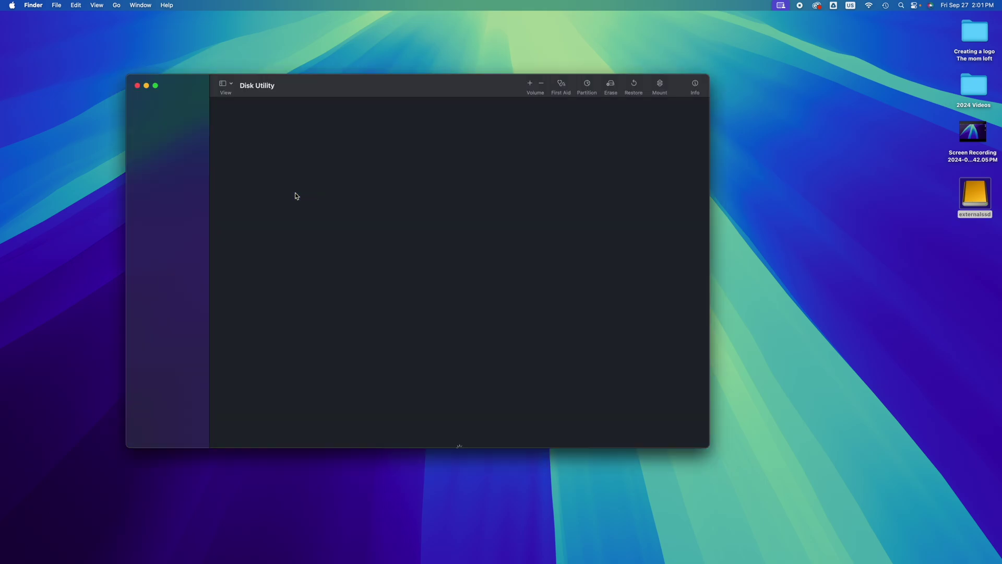
{"action": "left_click_drag", "start_coordinate": [374, 96], "coordinate": [479, 99]}
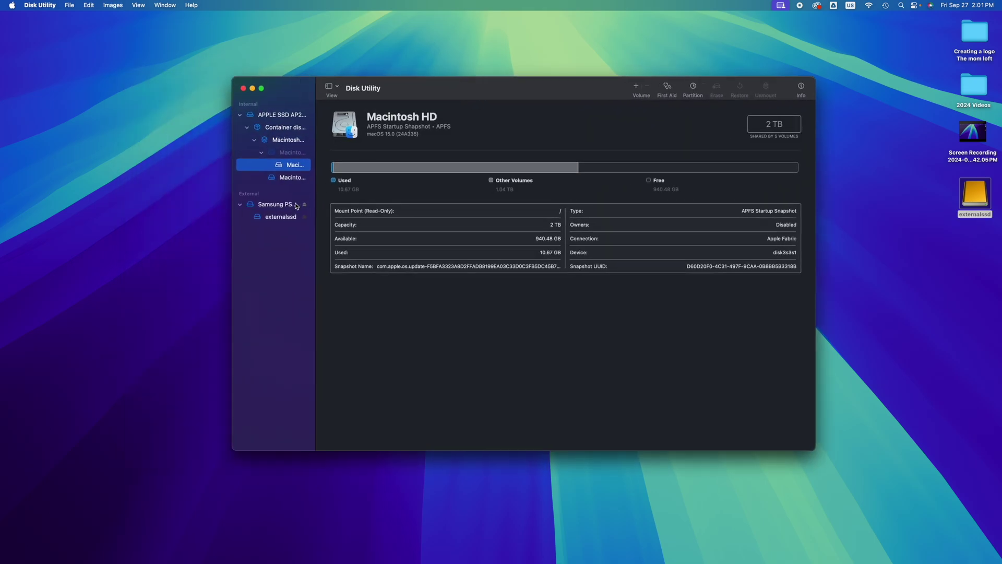
{"action": "left_click", "coordinate": [240, 115]}
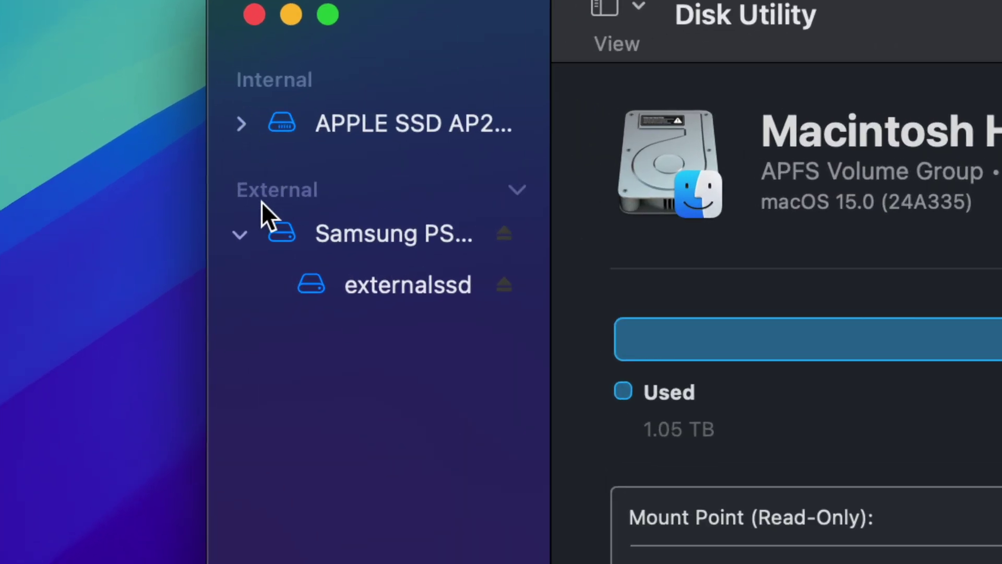
{"action": "left_click", "coordinate": [356, 232]}
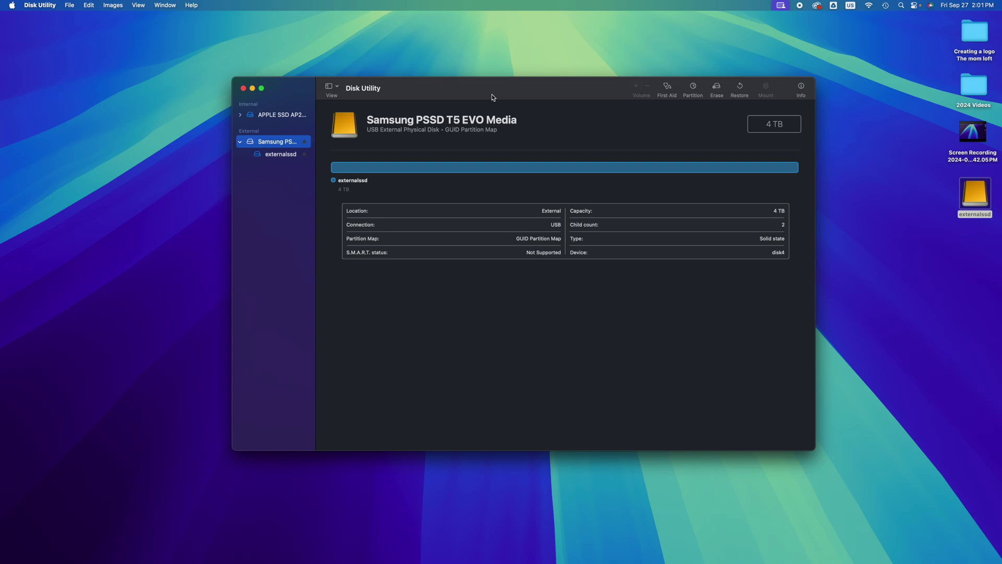
{"action": "left_click_drag", "start_coordinate": [492, 94], "coordinate": [490, 124]}
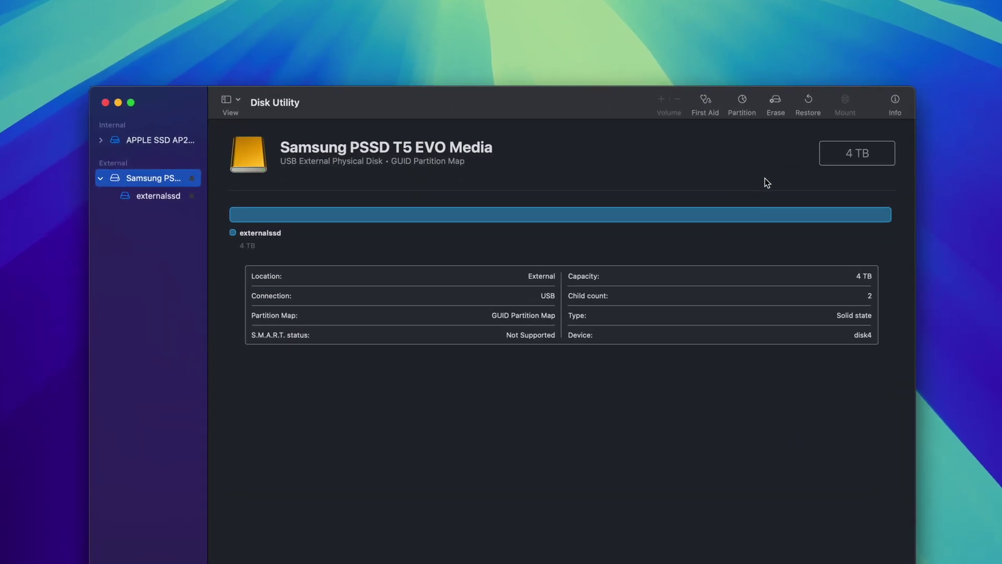
- Erase the Samsung PSSD T5 EVO disk with the name ssd, APFS format and GUID Partition Map scheme
{"action": "left_click", "coordinate": [774, 103]}
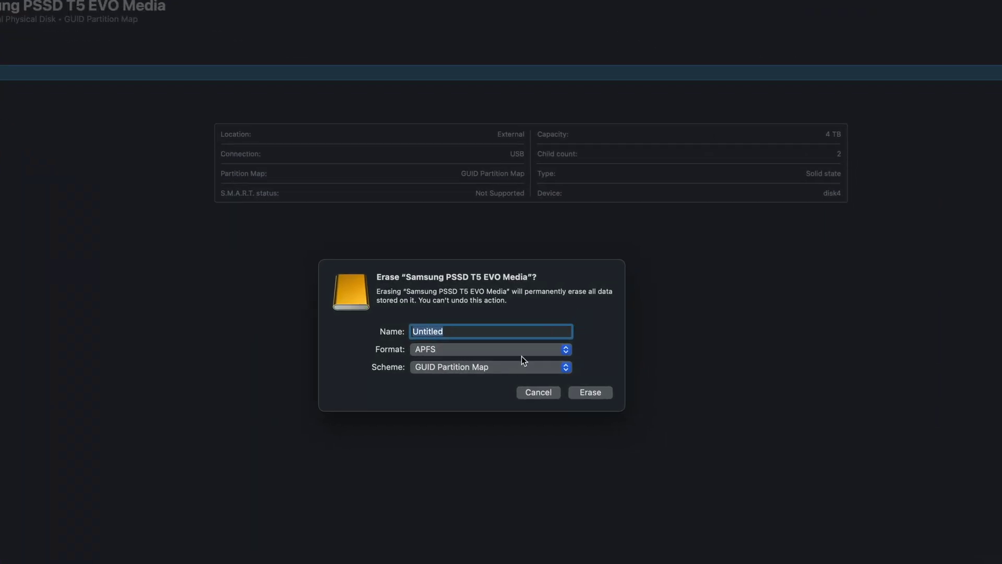
{"action": "left_click", "coordinate": [568, 346]}
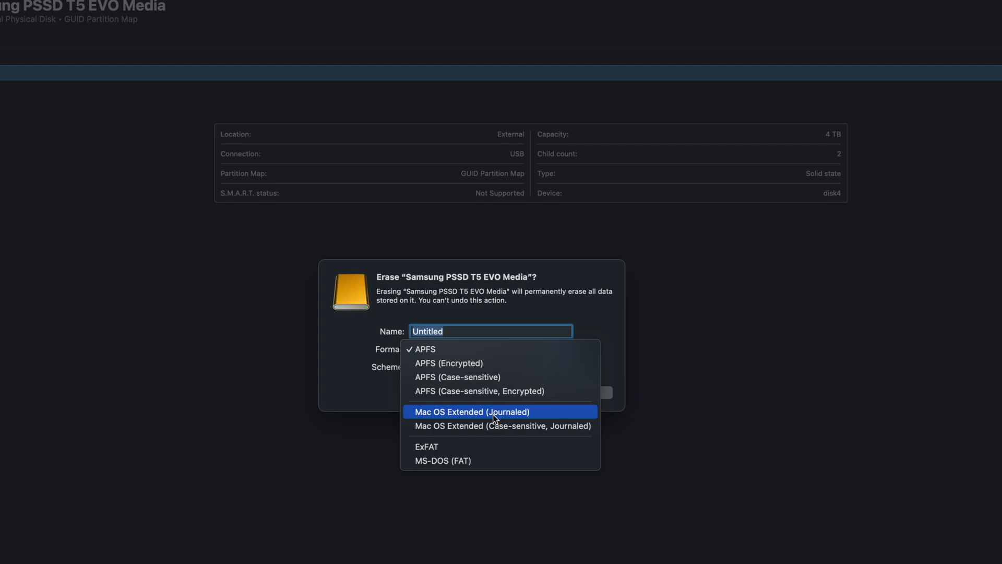
{"action": "left_click", "coordinate": [449, 352]}
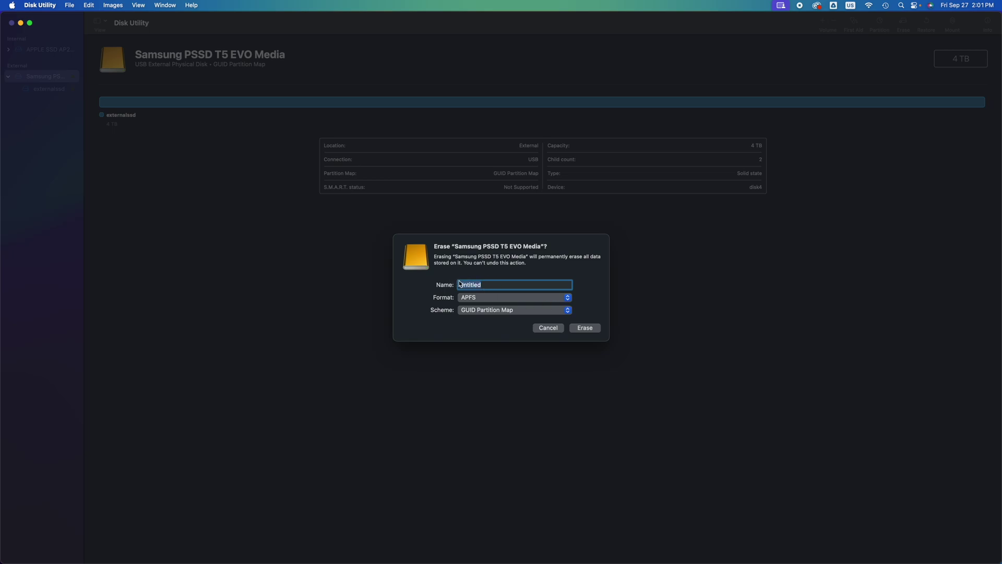
{"action": "type", "text": "ssd"}
{"action": "left_click", "coordinate": [585, 327]}
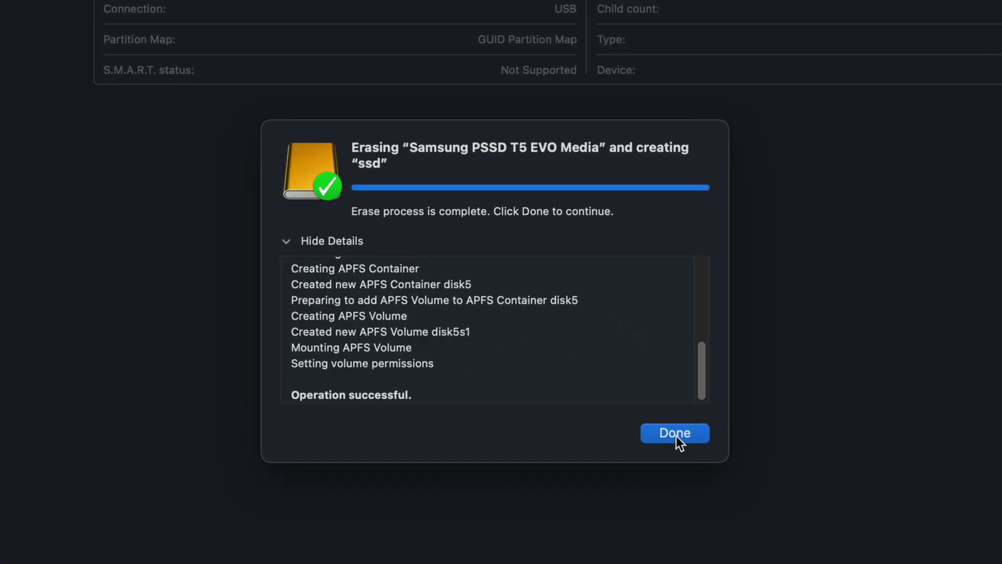
{"action": "left_click", "coordinate": [675, 434]}
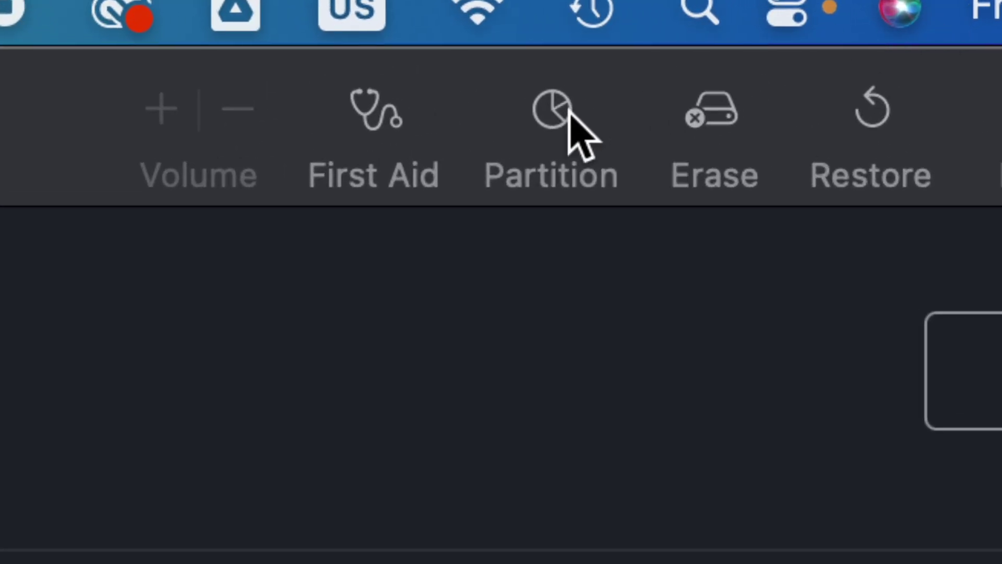
- Add a second partition to the Samsung disk instead of a new volume in the container
{"action": "left_click", "coordinate": [573, 115]}
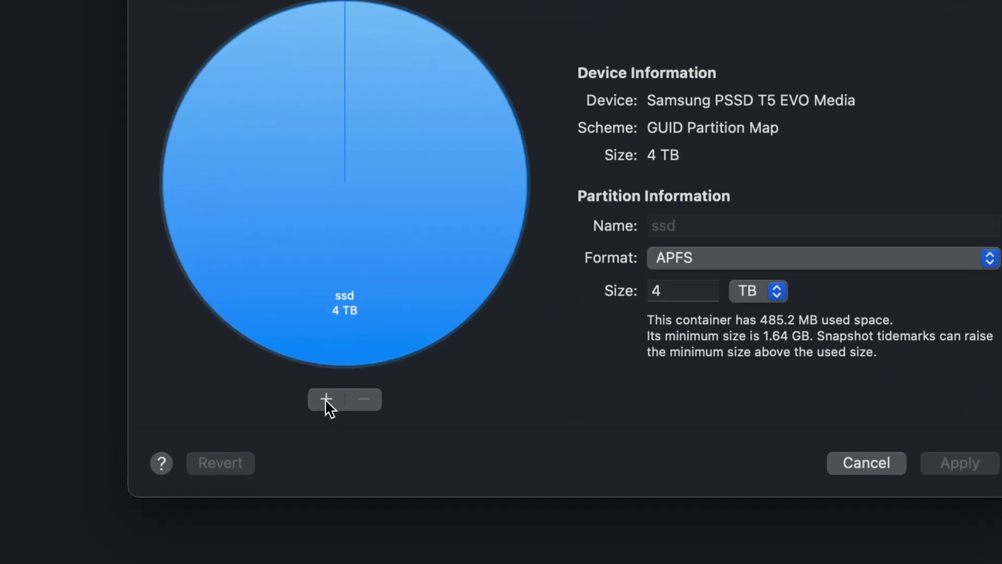
{"action": "left_click", "coordinate": [325, 399]}
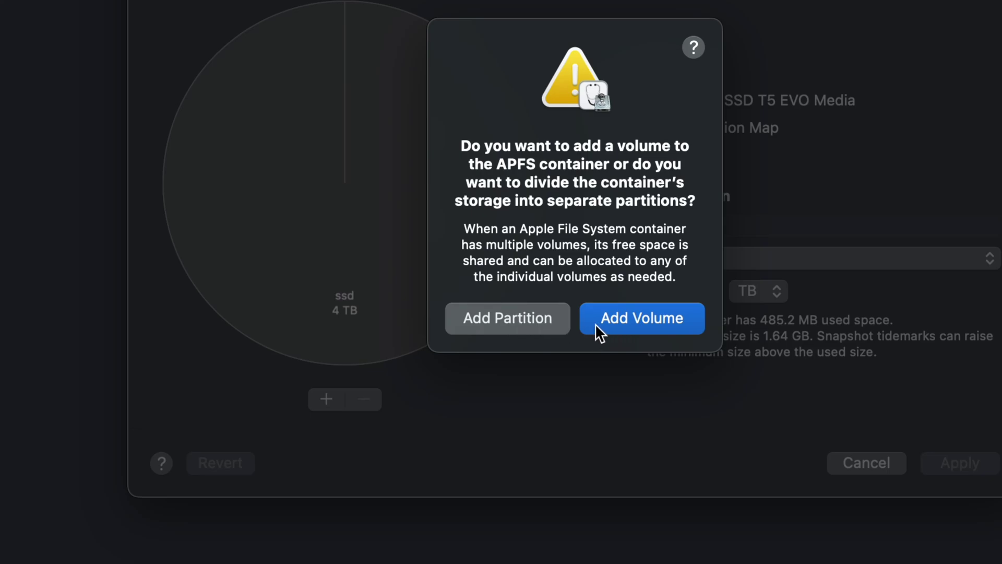
{"action": "left_click", "coordinate": [485, 318]}
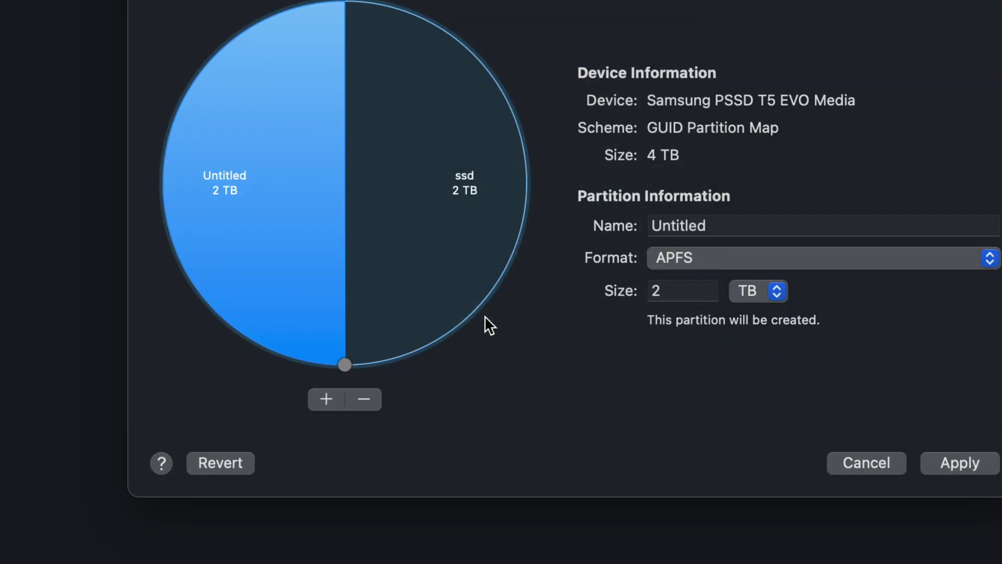
- Shrink the ssd partition to about 998 GB, giving the remaining space to the Untitled partition
{"action": "left_click", "coordinate": [383, 194]}
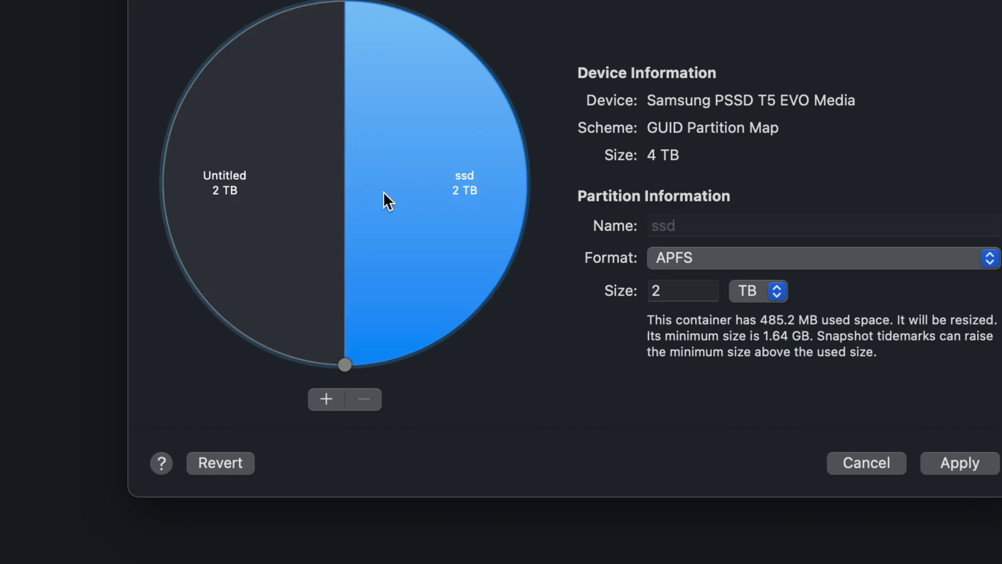
{"action": "left_click", "coordinate": [280, 206]}
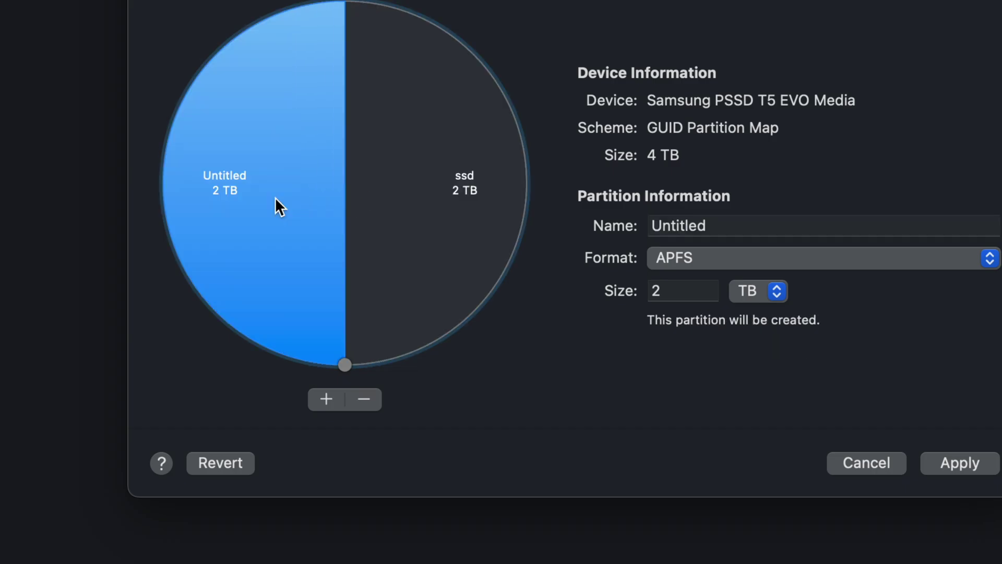
{"action": "left_click", "coordinate": [399, 218]}
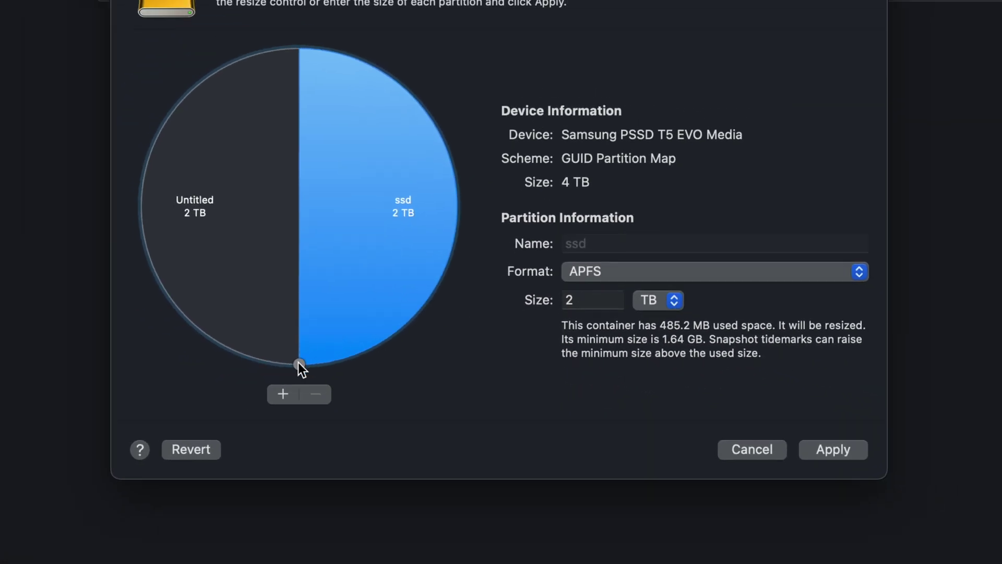
{"action": "left_click_drag", "start_coordinate": [299, 365], "coordinate": [453, 205]}
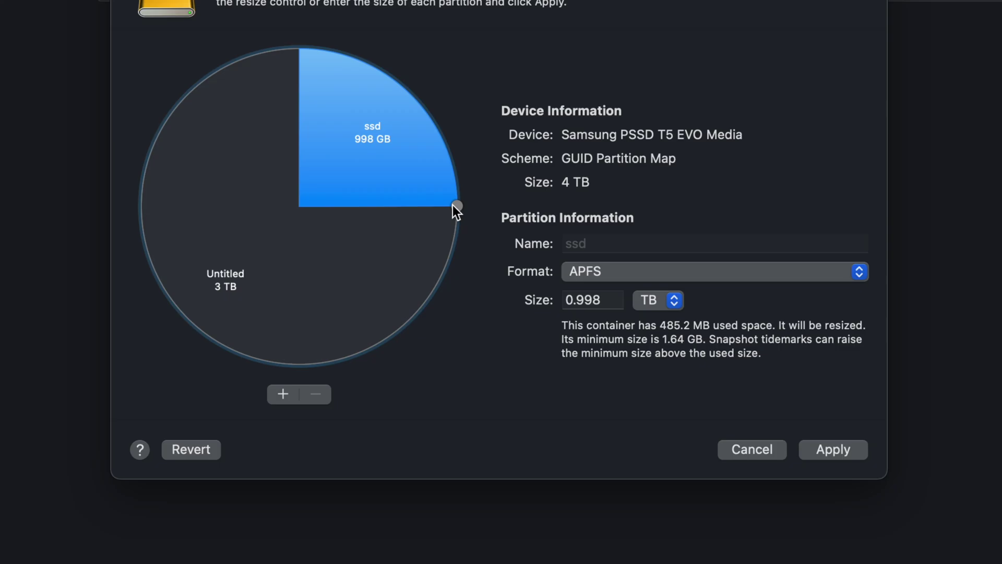
- Add a third partition by splitting the ssd partition, and shrink the new partition to about 199 GB
{"action": "left_click", "coordinate": [344, 290]}
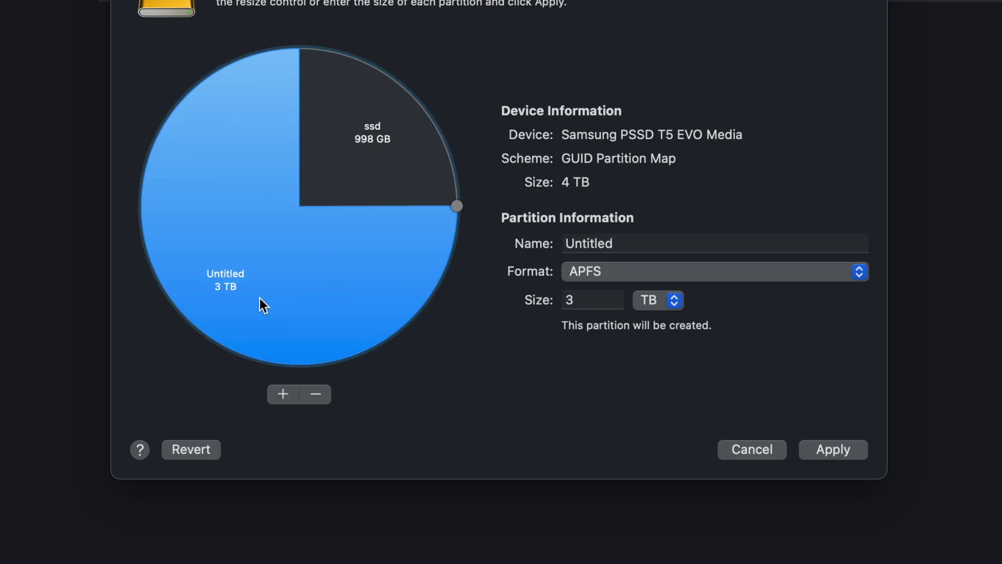
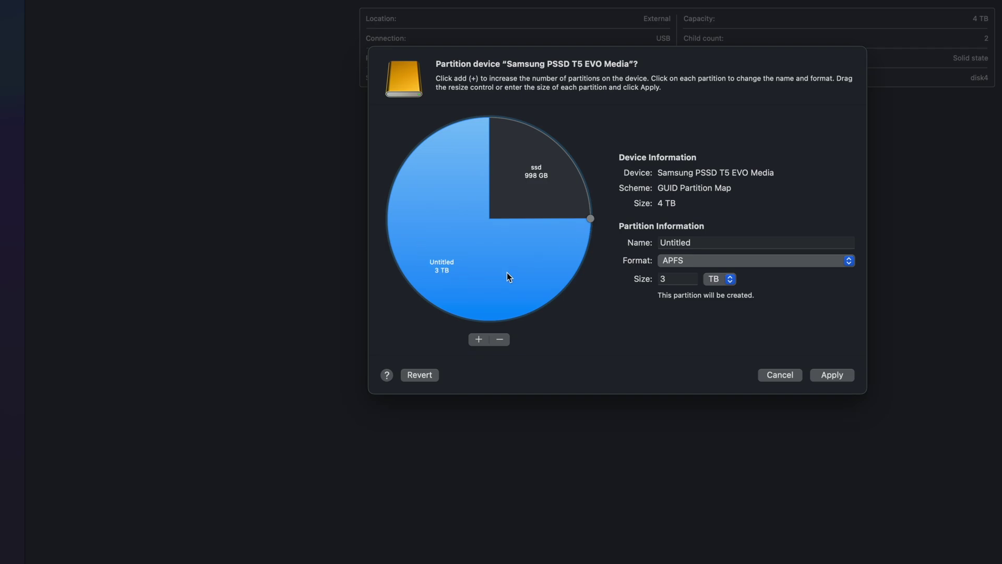
{"action": "left_click", "coordinate": [551, 206]}
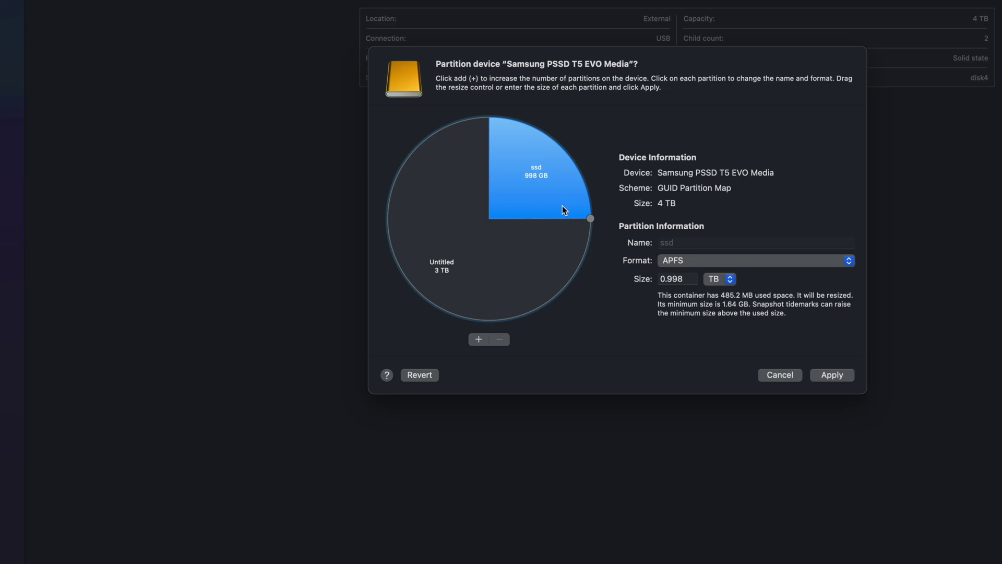
{"action": "left_click", "coordinate": [479, 340]}
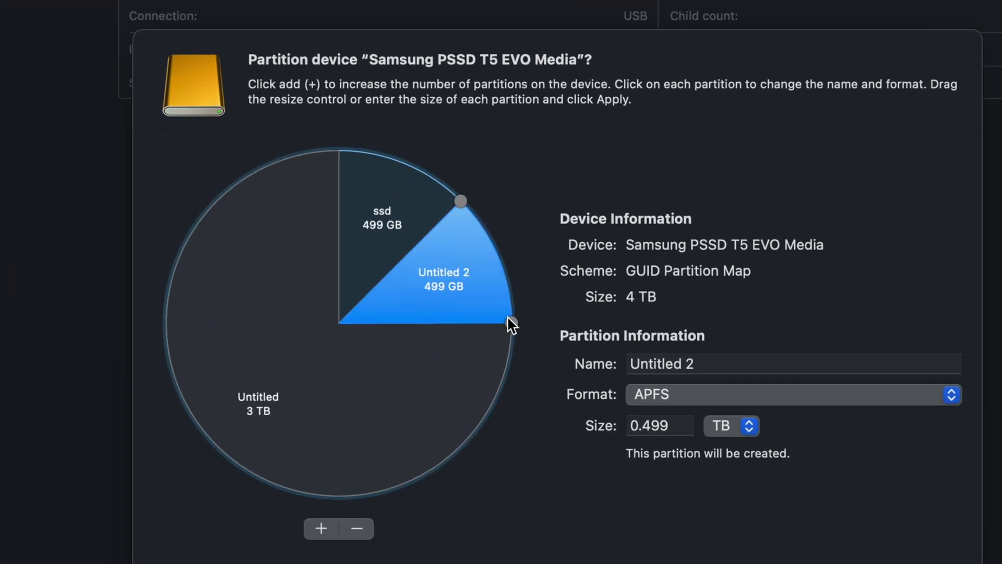
{"action": "left_click_drag", "start_coordinate": [508, 316], "coordinate": [494, 242]}
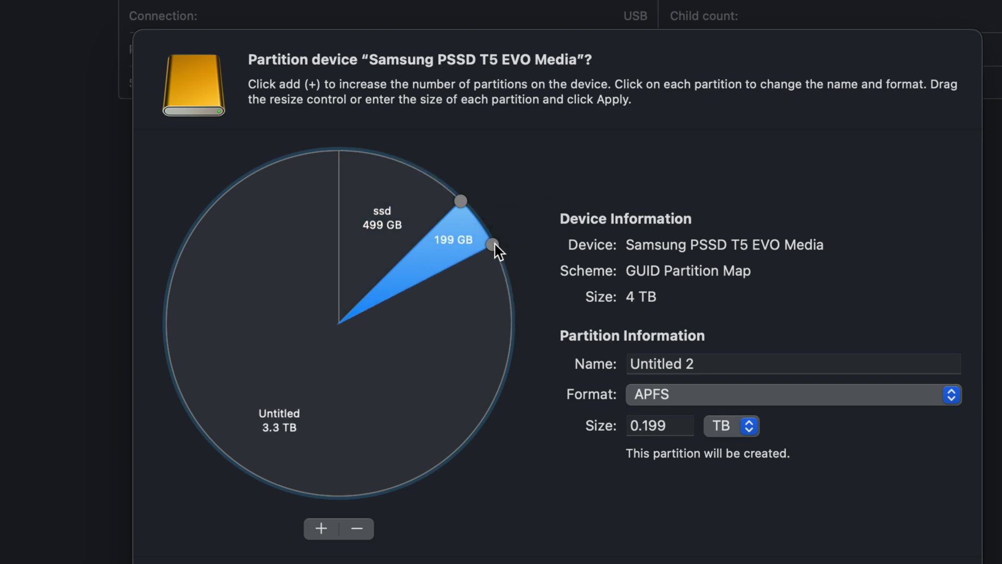
- Name the new 199 GB partition pc and set its format to ExFAT
{"action": "left_click", "coordinate": [720, 364]}
{"action": "left_click_drag", "start_coordinate": [718, 363], "coordinate": [617, 364]}
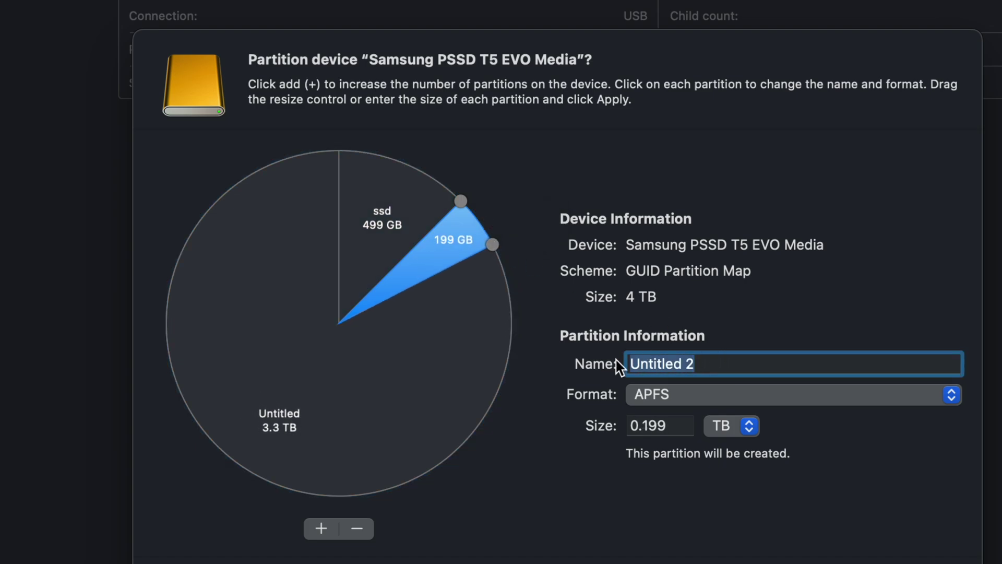
{"action": "type", "text": "pc"}
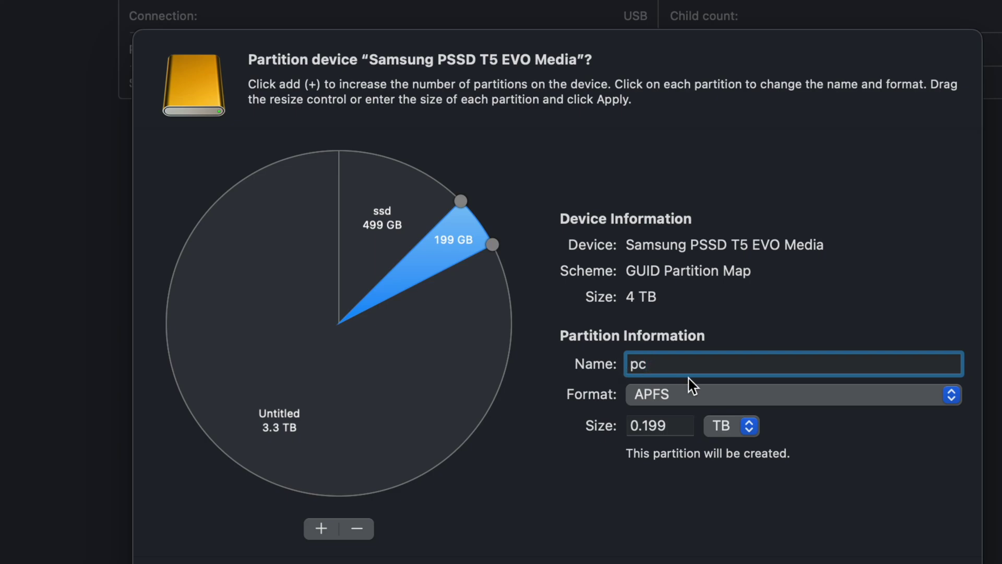
{"action": "left_click", "coordinate": [686, 392]}
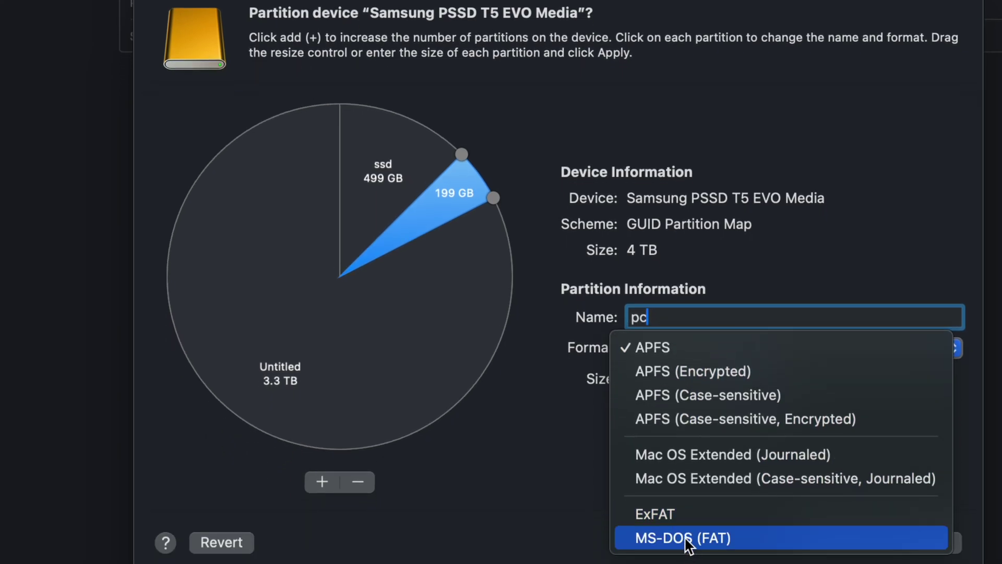
{"action": "left_click", "coordinate": [675, 519]}
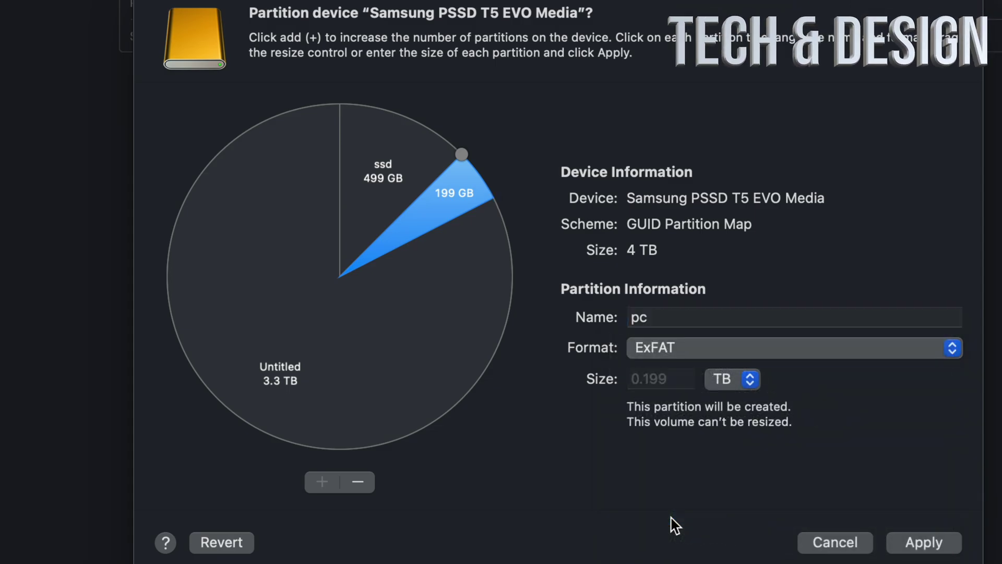
- Set the format of the ssd partition to Mac OS Extended (Journaled)
{"action": "left_click", "coordinate": [386, 172]}
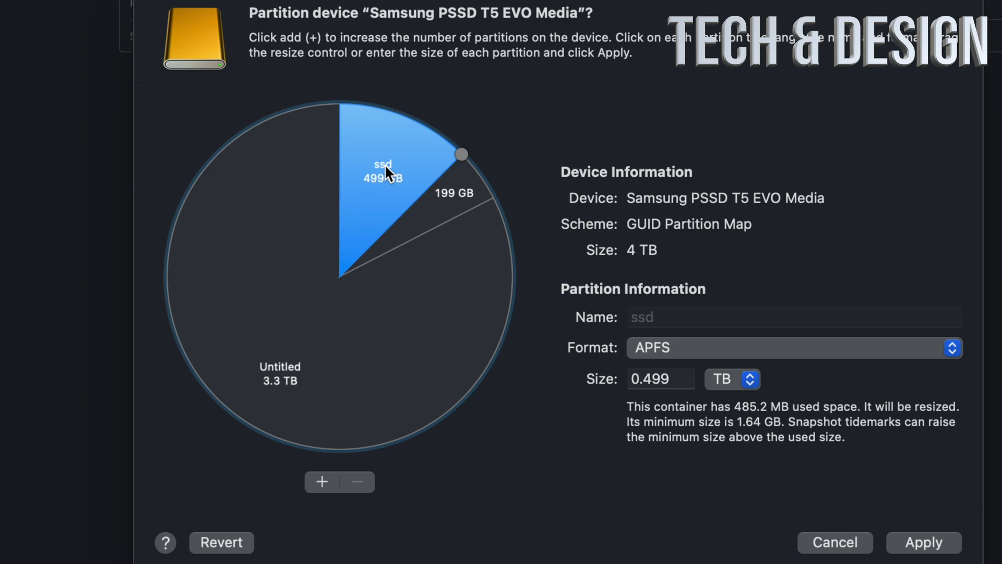
{"action": "left_click", "coordinate": [439, 196]}
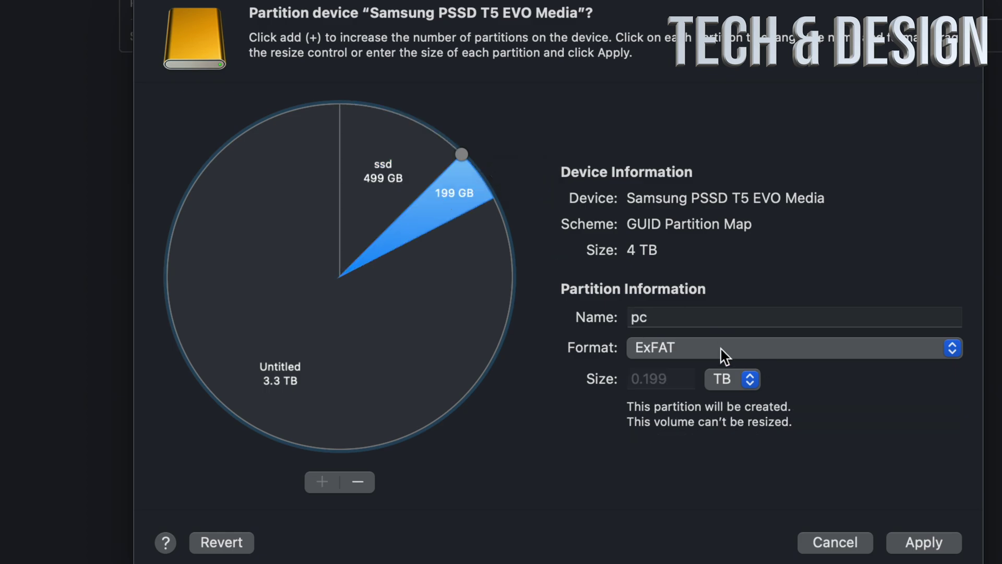
{"action": "left_click", "coordinate": [388, 171]}
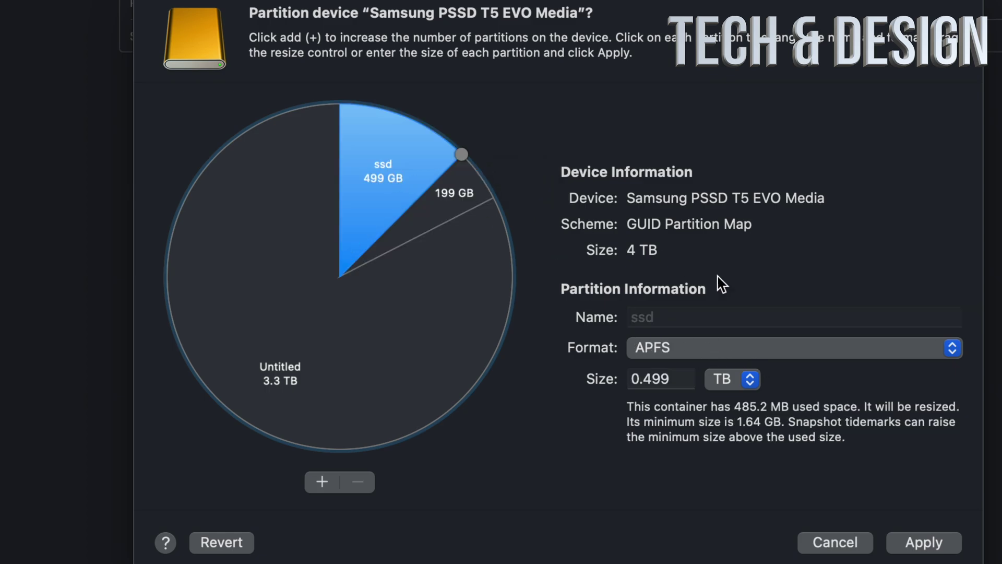
{"action": "left_click", "coordinate": [740, 348]}
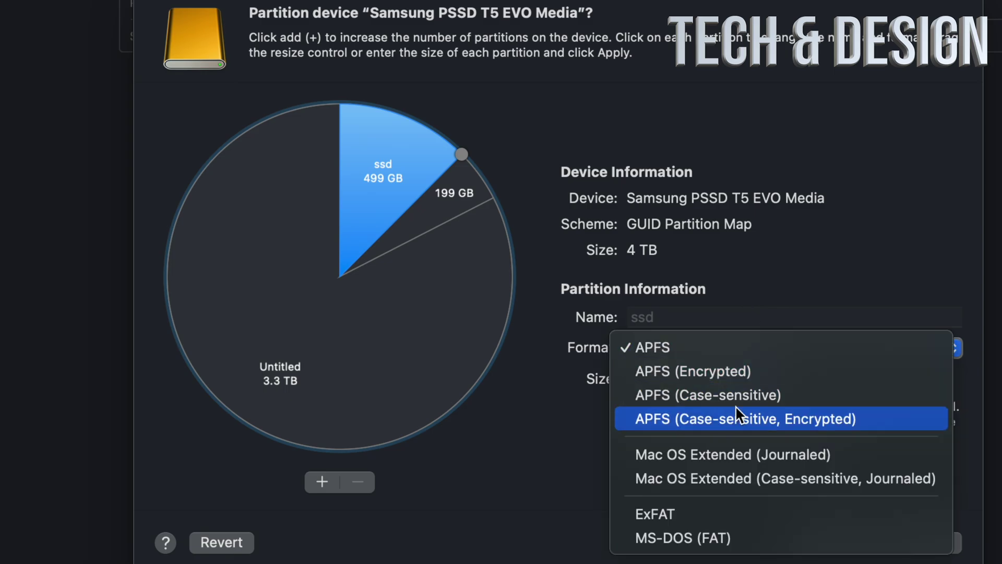
{"action": "left_click", "coordinate": [741, 447]}
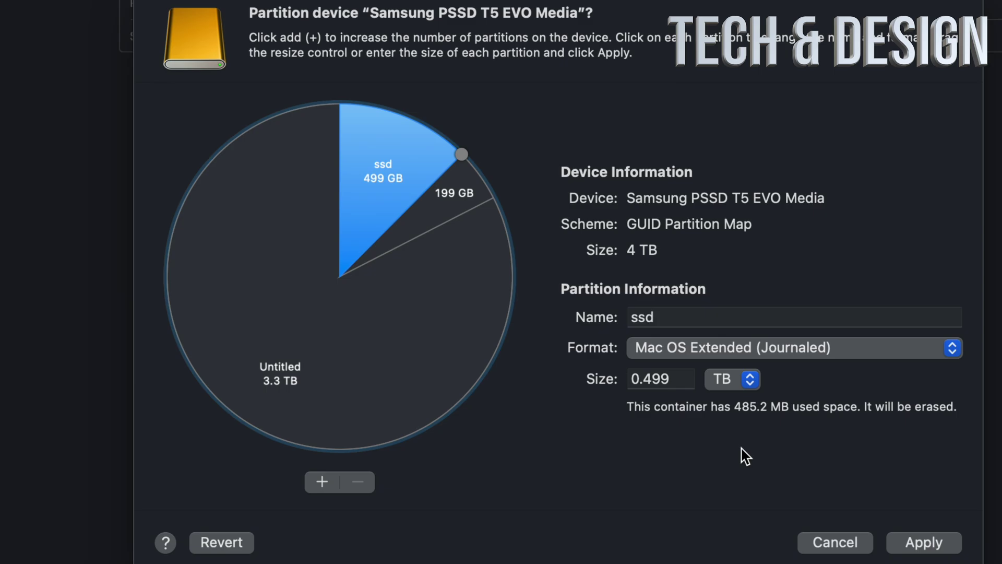
{"action": "left_click", "coordinate": [404, 348]}
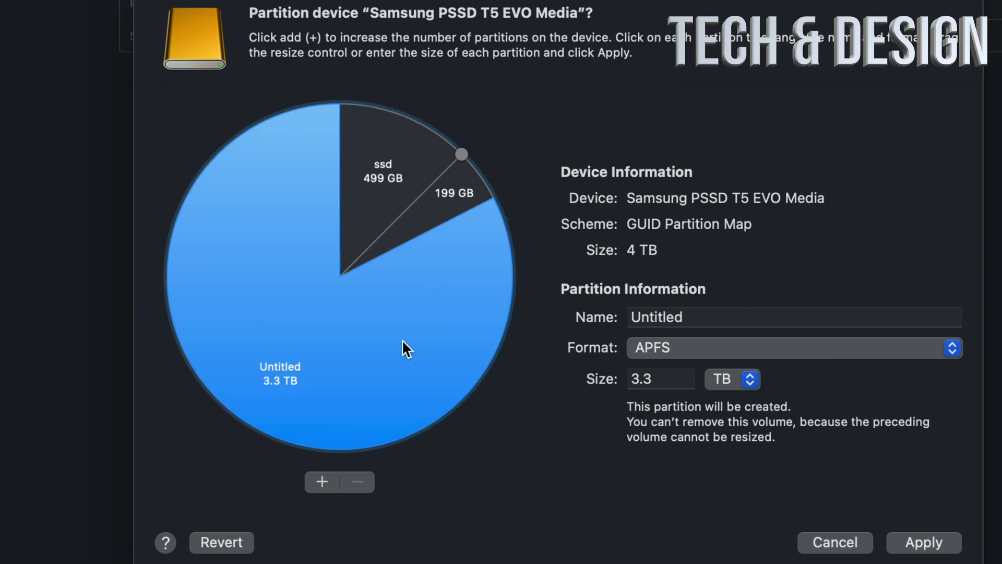
{"action": "left_click", "coordinate": [393, 174]}
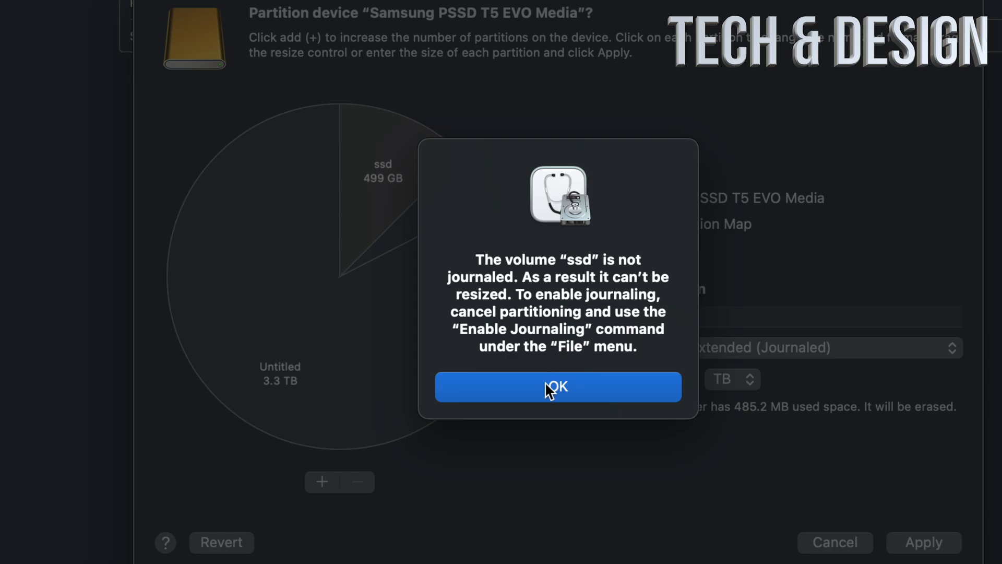
{"action": "left_click", "coordinate": [546, 387]}
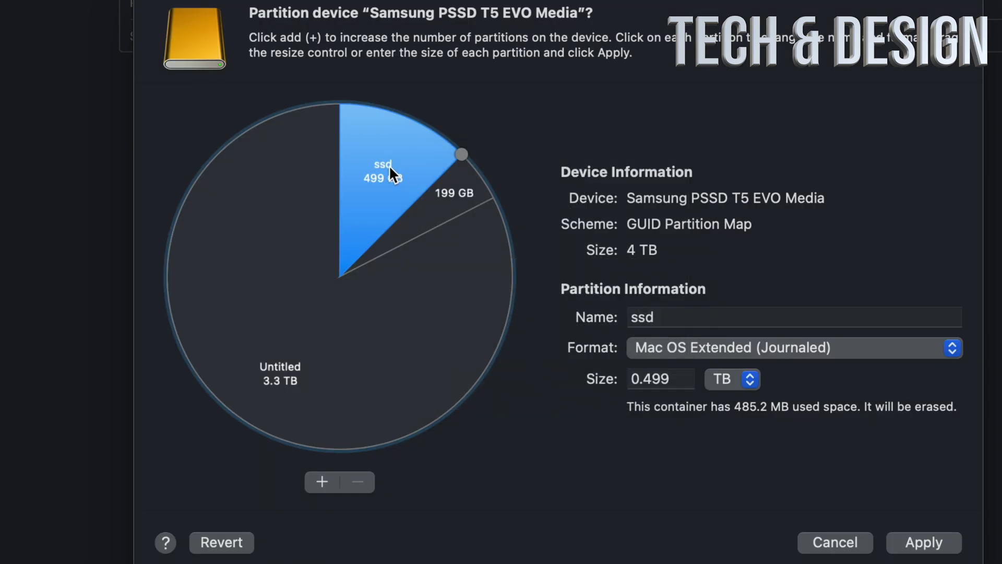
- Rename the ssd partition as mac
{"action": "left_click", "coordinate": [453, 197]}
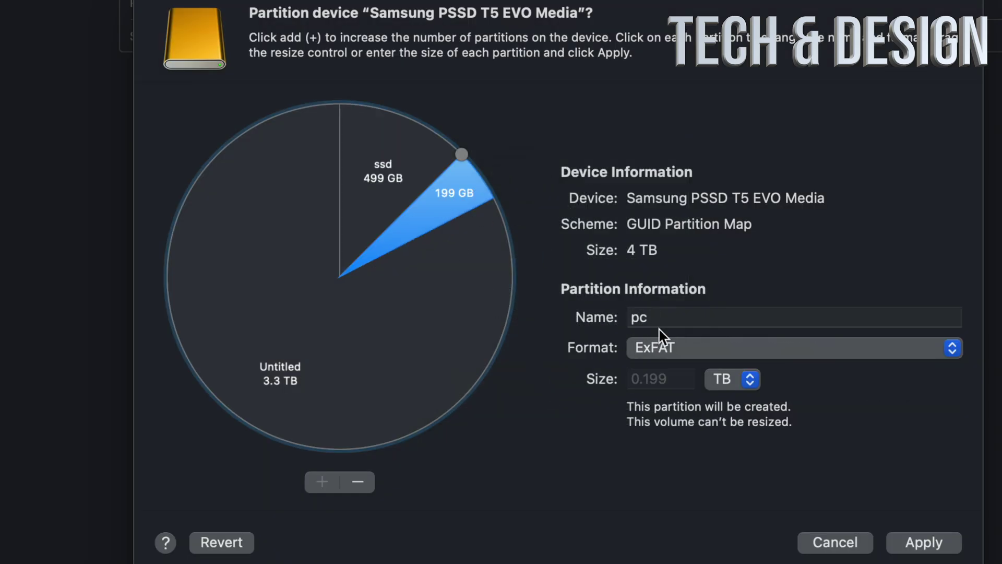
{"action": "left_click", "coordinate": [392, 168]}
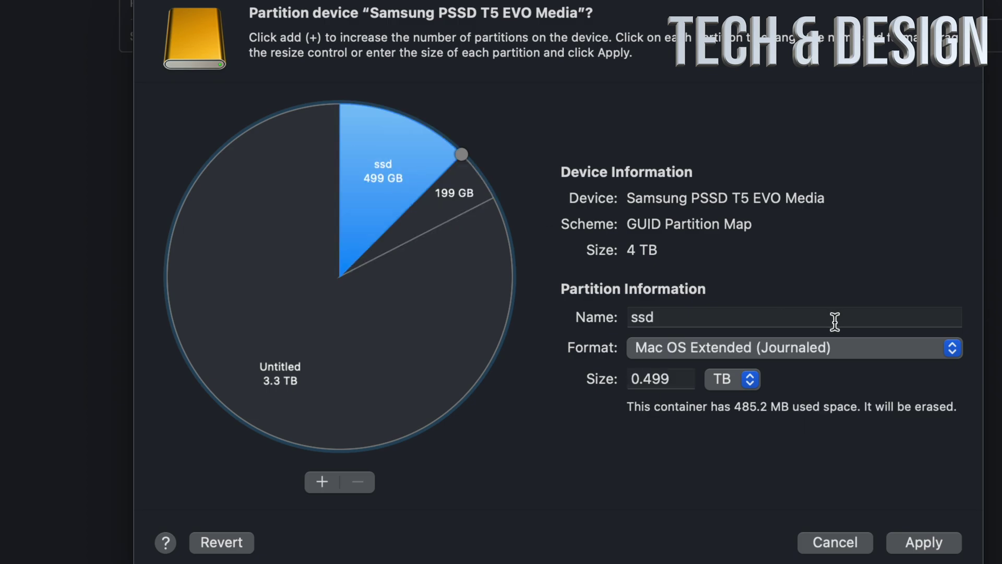
{"action": "double_click", "coordinate": [634, 313]}
{"action": "type", "text": "d"}
{"action": "key", "text": "BackSpace"}
{"action": "type", "text": "mac"}
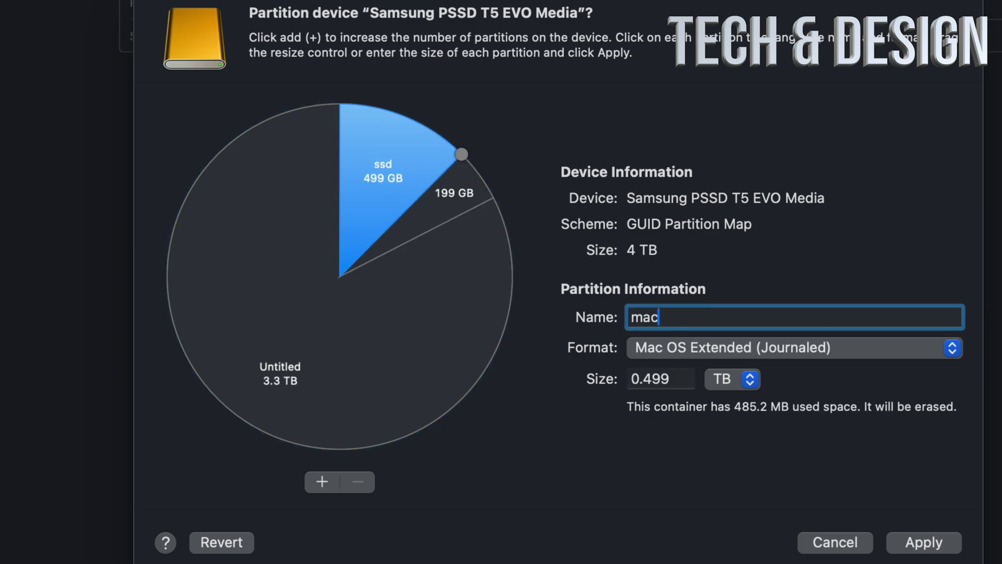
- Rename the large Untitled partition as time machine
{"action": "left_click", "coordinate": [459, 327]}
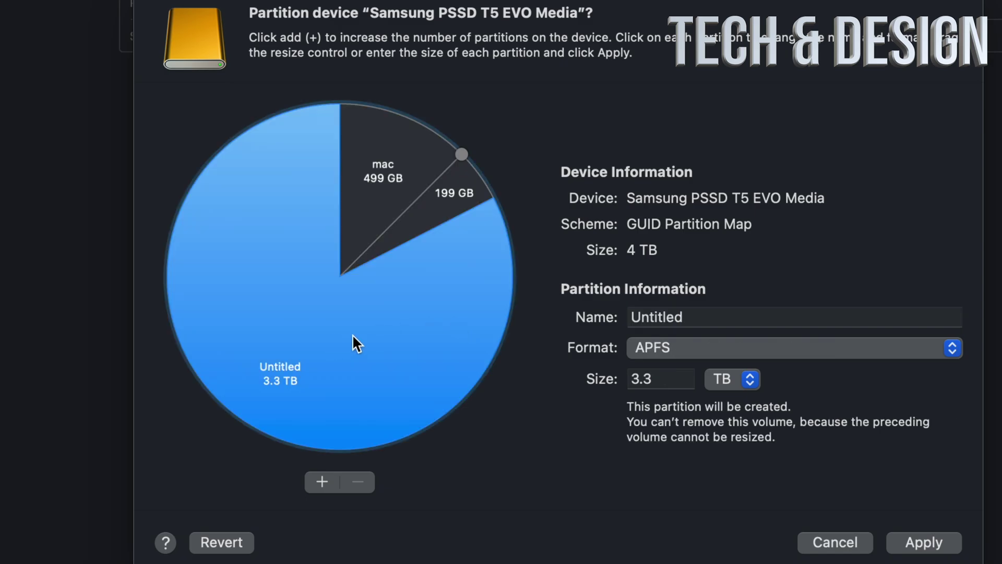
{"action": "double_click", "coordinate": [709, 315]}
{"action": "type", "text": "time machine"}
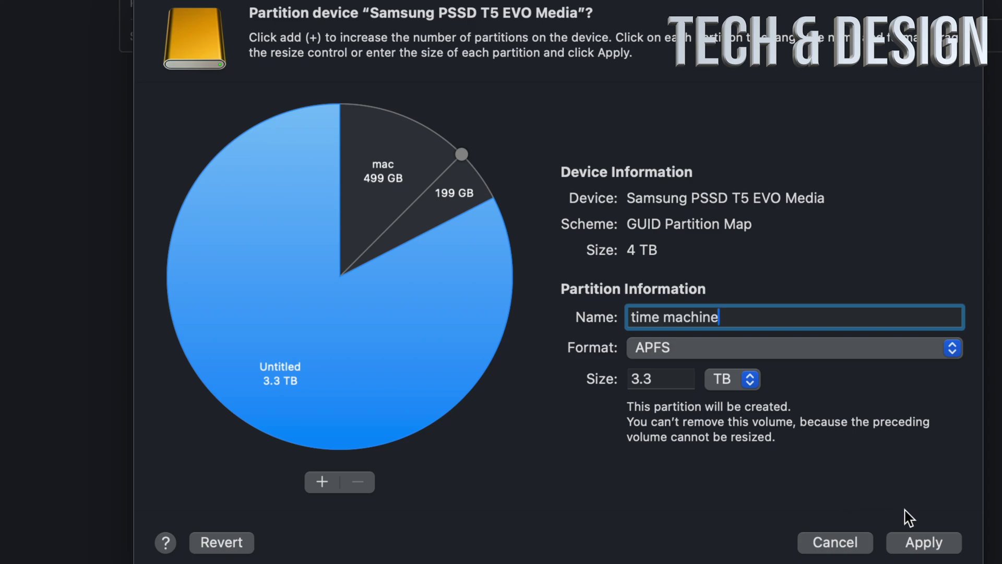
- Apply the three-partition layout to the Samsung disk, confirm the partitioning and dismiss the finished report
{"action": "left_click", "coordinate": [924, 544]}
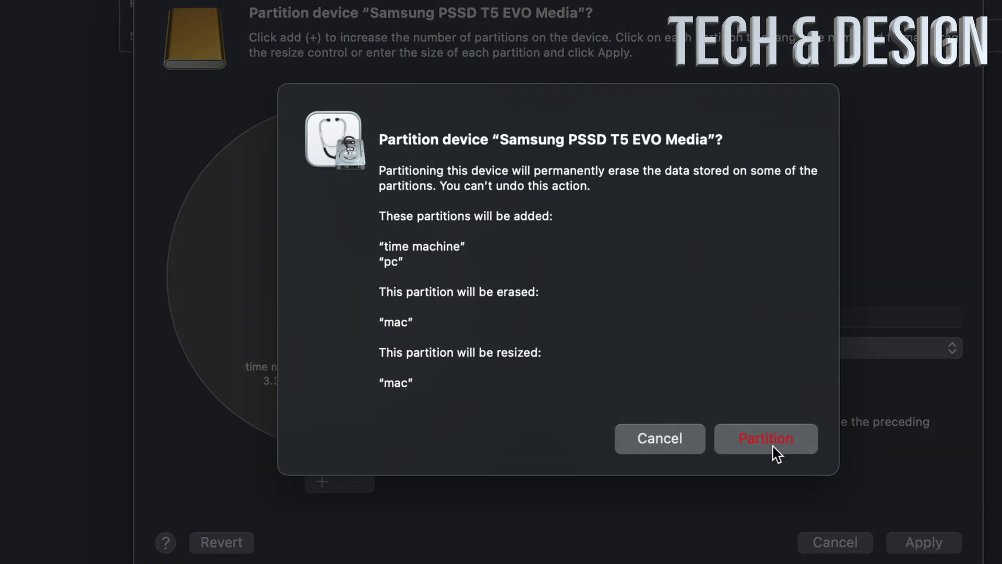
{"action": "left_click", "coordinate": [766, 441]}
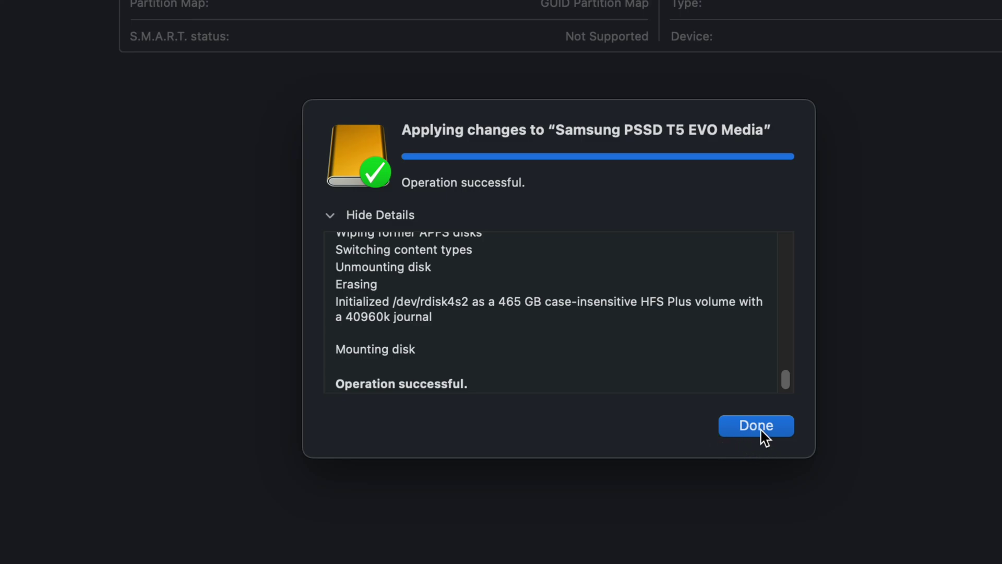
{"action": "left_click", "coordinate": [752, 429]}
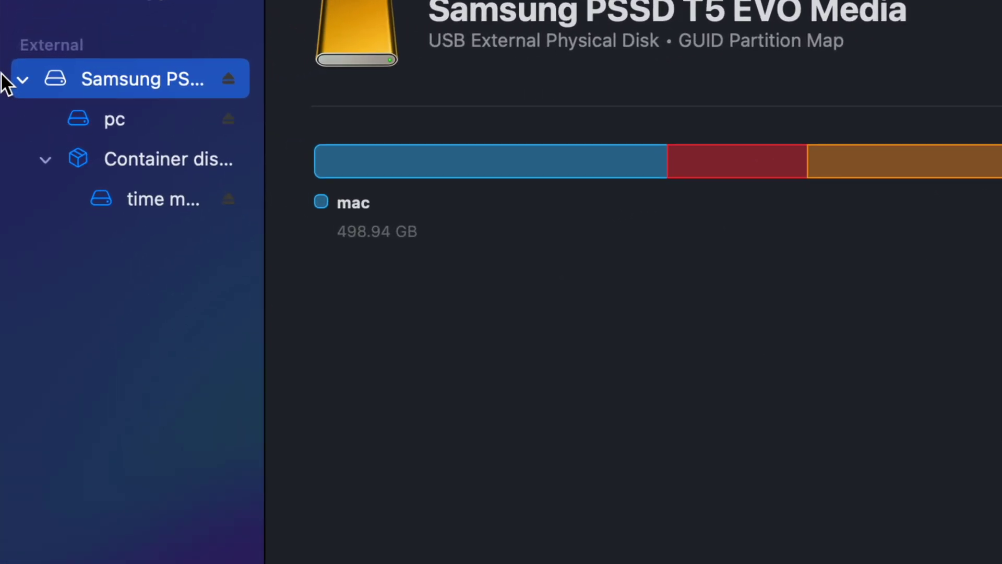
- Check the pc and time machine volumes listed under the Samsung disk, and close Disk Utility
{"action": "left_click", "coordinate": [25, 78]}
{"action": "left_click", "coordinate": [25, 78]}
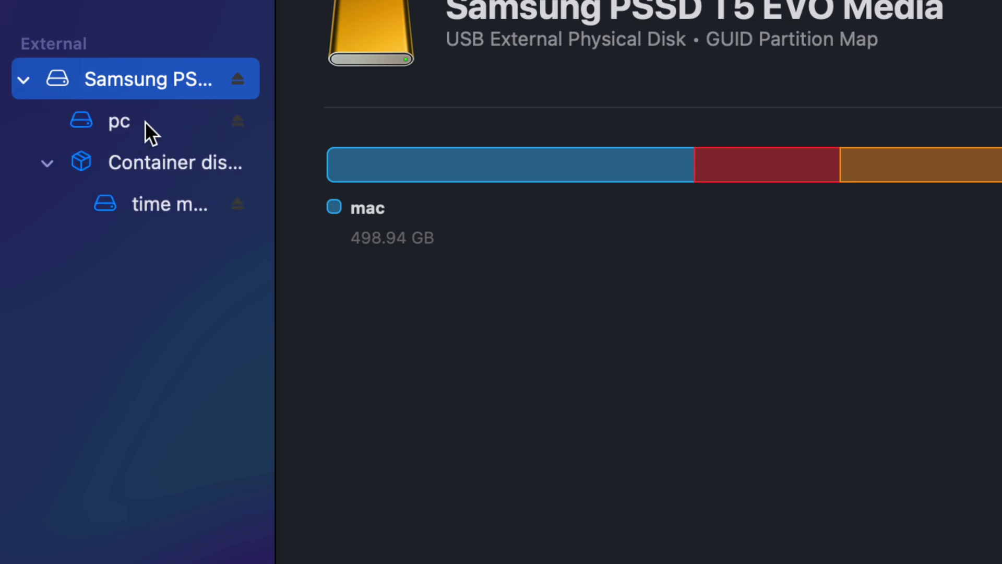
{"action": "left_click", "coordinate": [146, 126]}
{"action": "left_click", "coordinate": [148, 197]}
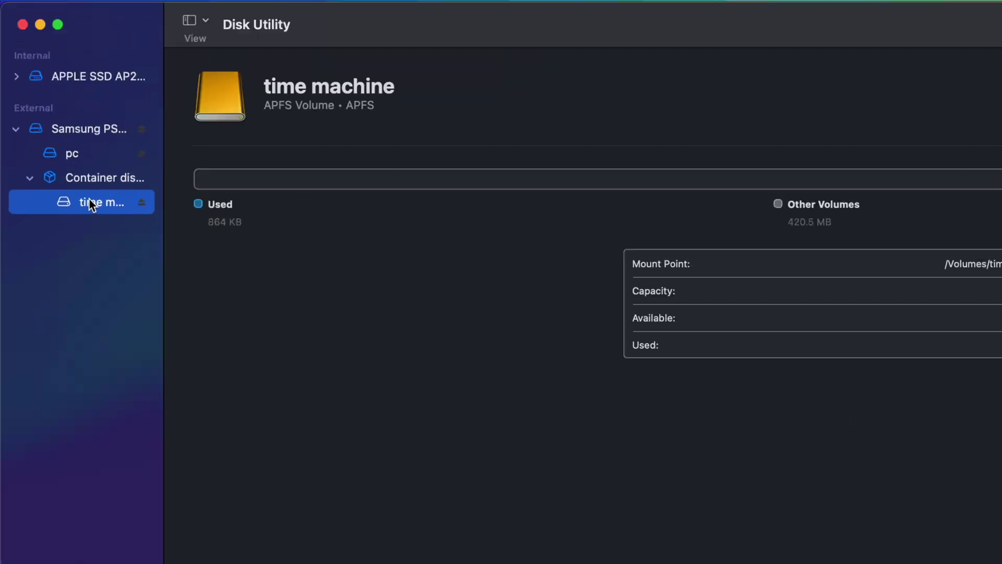
{"action": "left_click", "coordinate": [11, 23]}
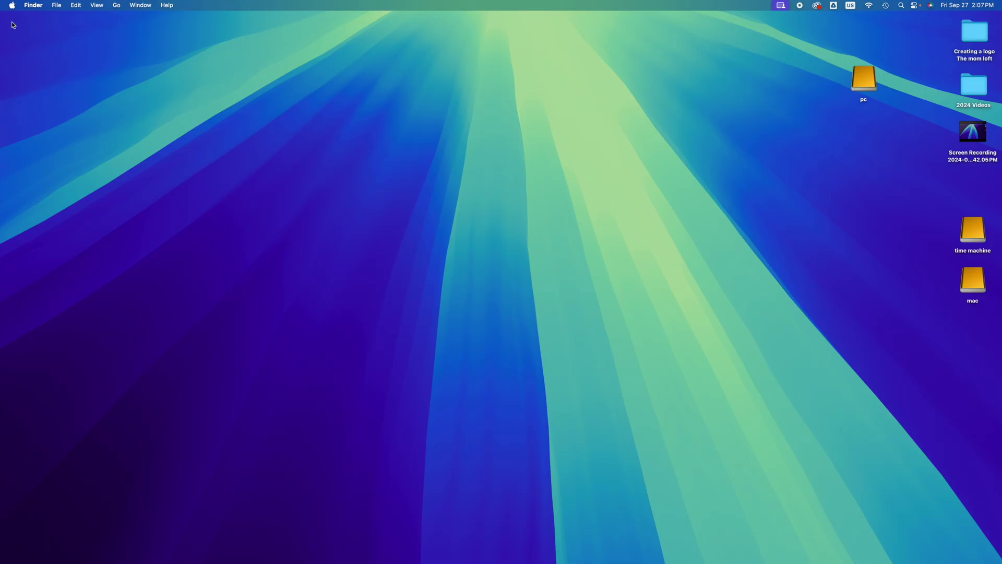
- Arrange the mac, pc and time machine drive icons side by side in the middle of the desktop
{"action": "left_click_drag", "start_coordinate": [955, 232], "coordinate": [534, 238]}
{"action": "left_click_drag", "start_coordinate": [959, 281], "coordinate": [476, 221]}
{"action": "left_click_drag", "start_coordinate": [869, 89], "coordinate": [352, 402]}
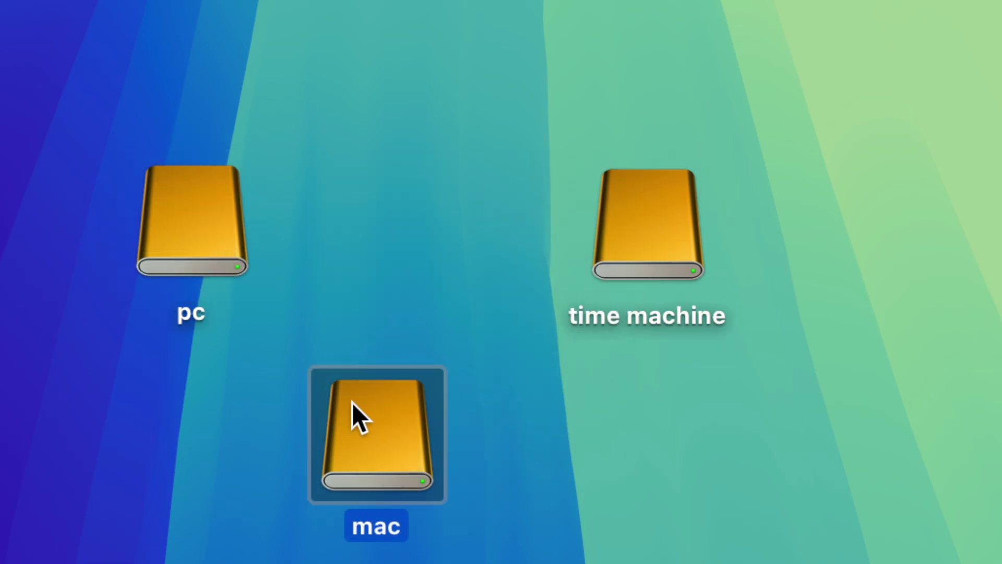
{"action": "left_click_drag", "start_coordinate": [209, 252], "coordinate": [469, 258]}
{"action": "left_click_drag", "start_coordinate": [651, 259], "coordinate": [631, 260]}
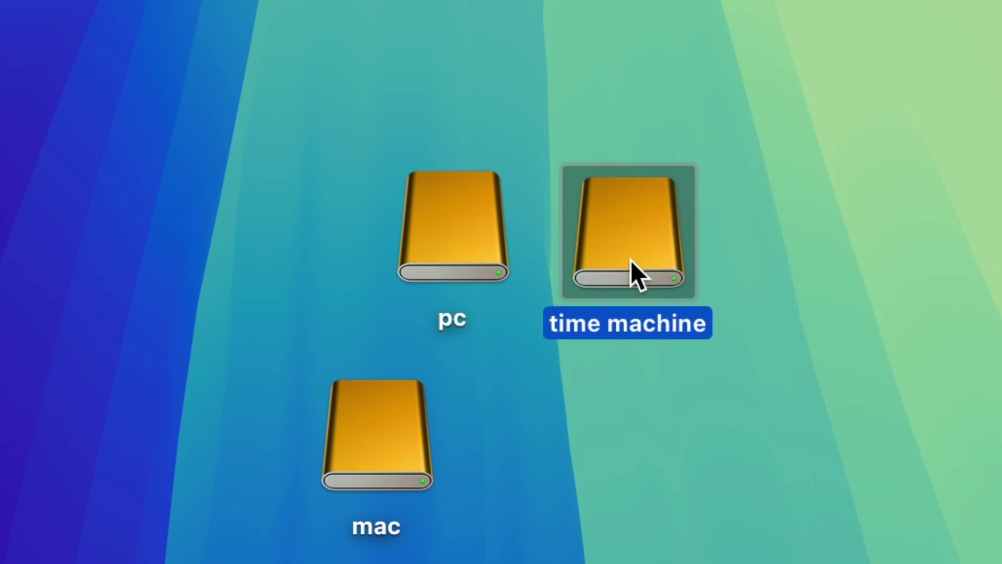
{"action": "left_click", "coordinate": [475, 249]}
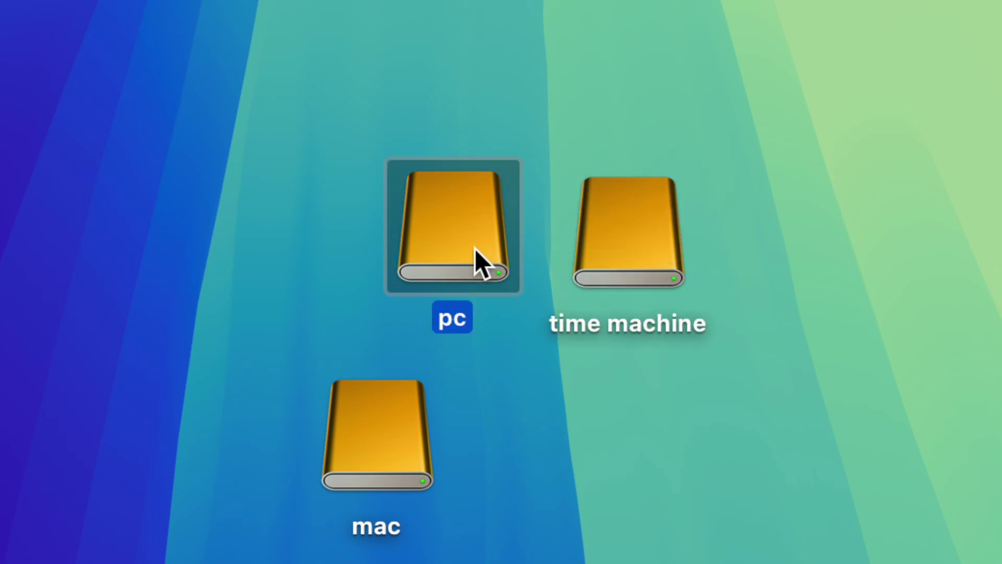
{"action": "left_click_drag", "start_coordinate": [405, 130], "coordinate": [635, 215]}
{"action": "left_click_drag", "start_coordinate": [392, 458], "coordinate": [272, 204]}
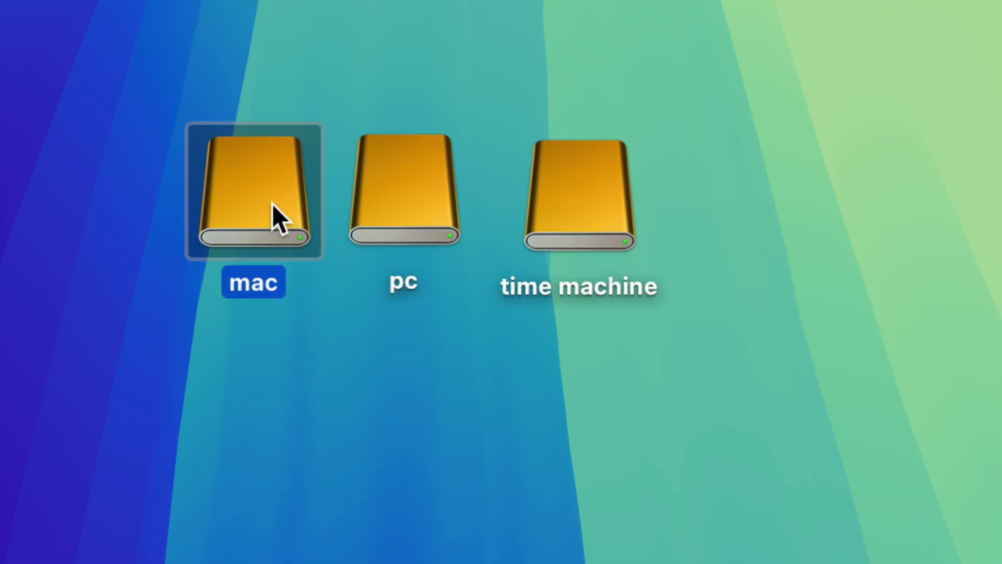
{"action": "left_click", "coordinate": [305, 296]}
{"action": "left_click", "coordinate": [381, 227]}
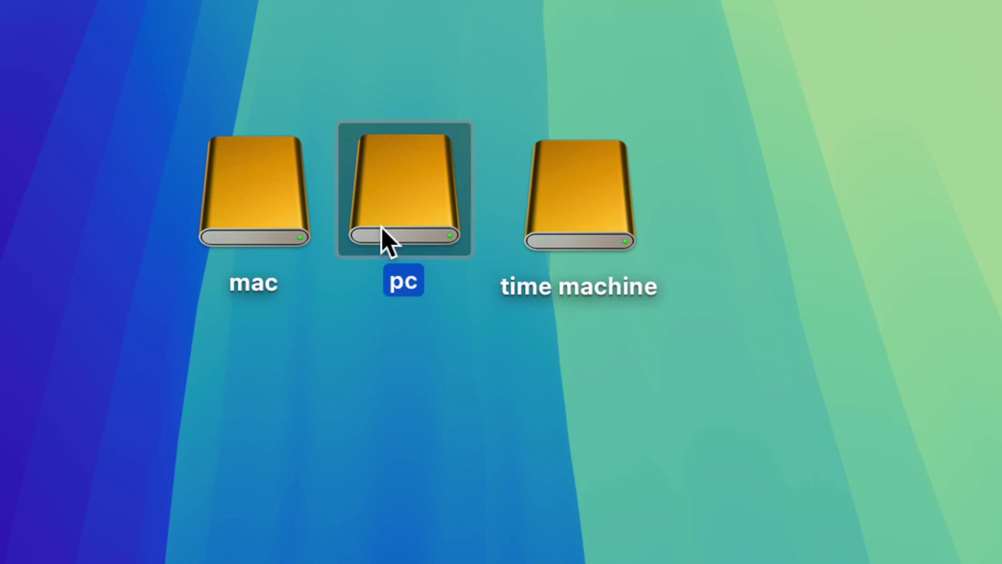
{"action": "left_click", "coordinate": [549, 219]}
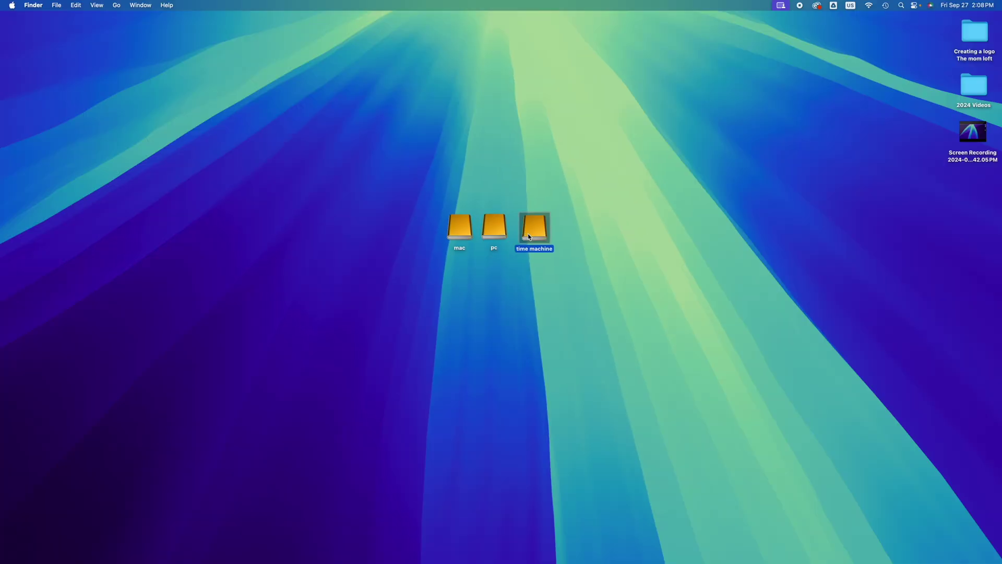
{"action": "mouse_move", "coordinate": [610, 563]}
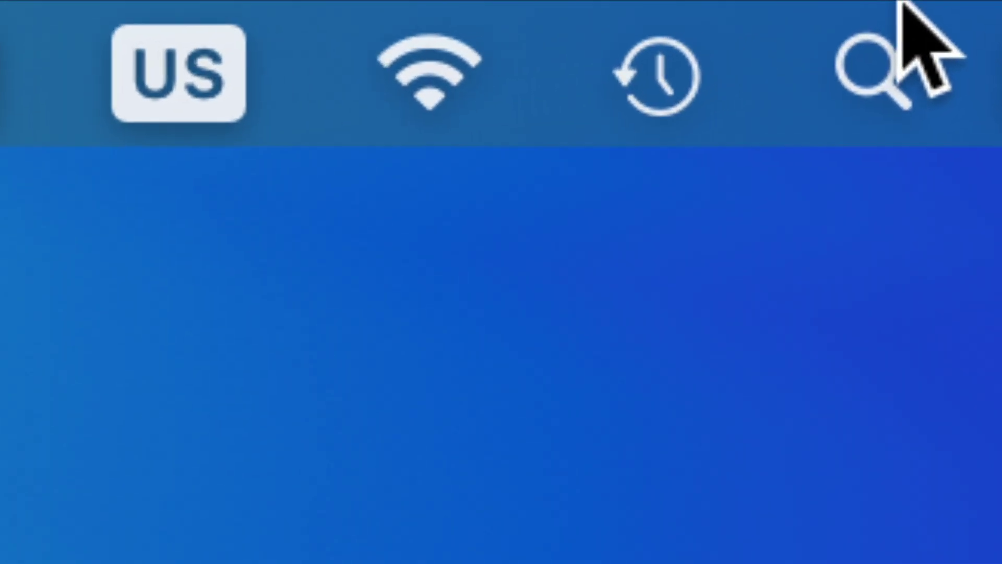
{"action": "left_click", "coordinate": [899, 4]}
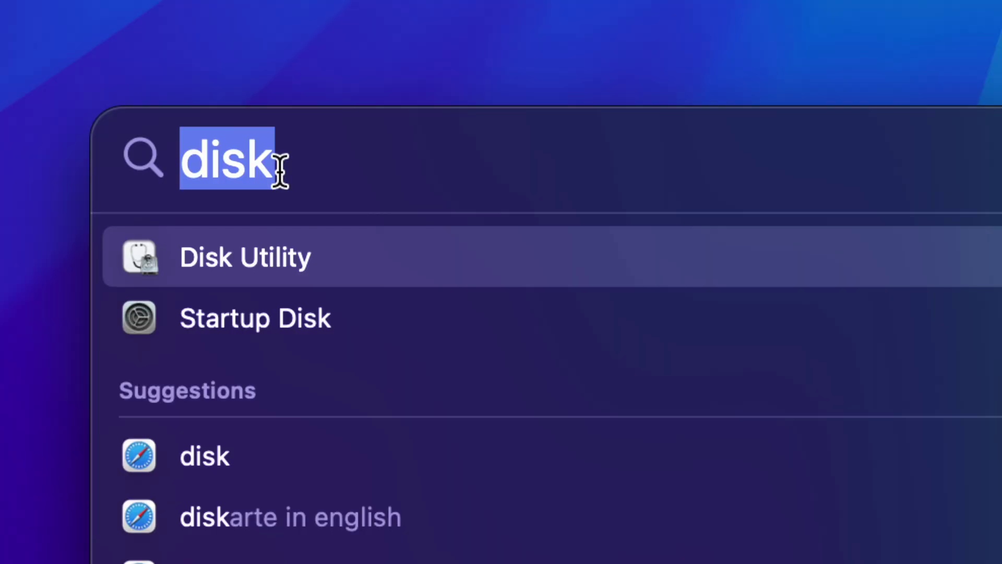
{"action": "type", "text": "syste"}
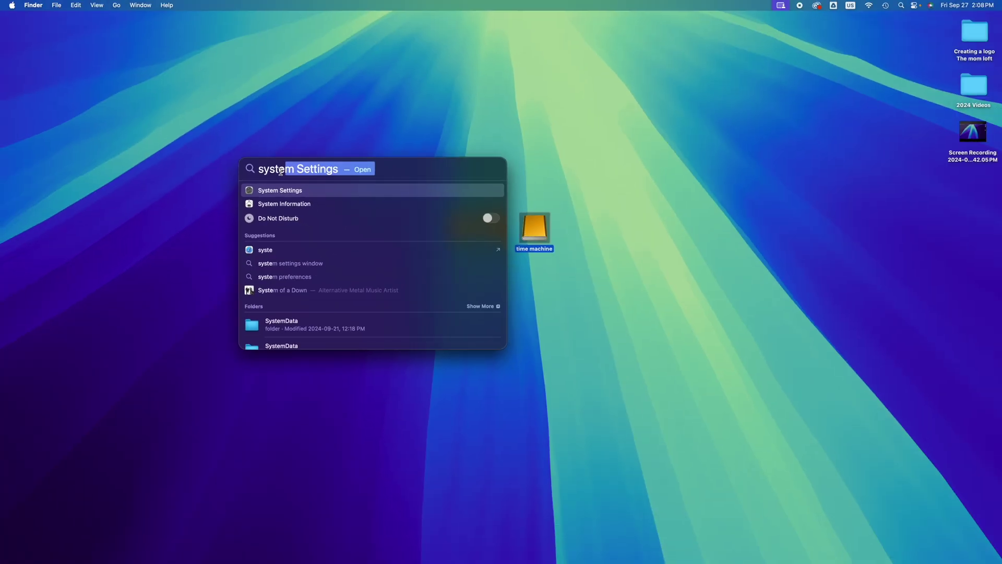
{"action": "key", "text": "Escape"}
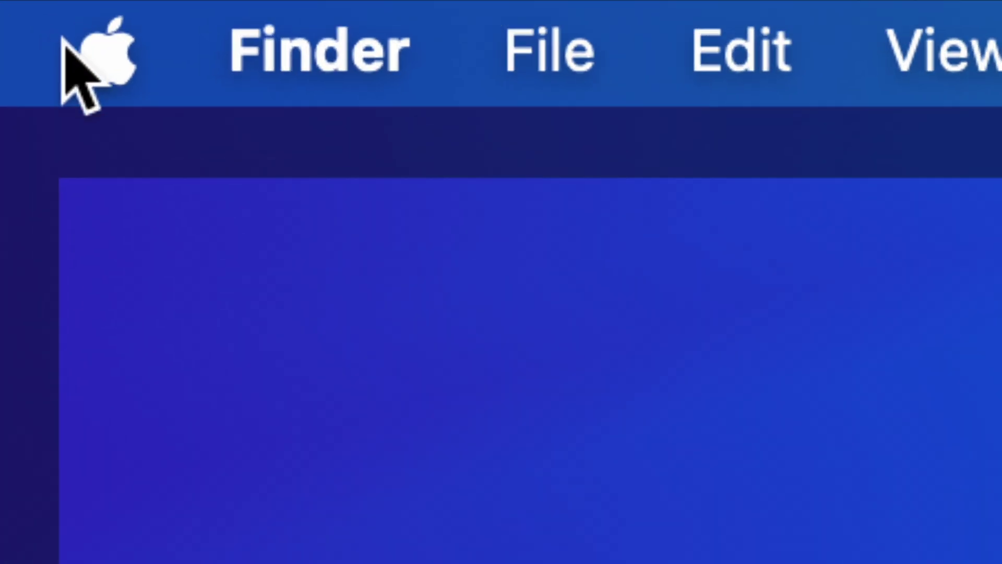
- Open System Settings, search for time machine, show the Time Machine settings and move the window further up on the desktop
{"action": "left_click", "coordinate": [8, 4]}
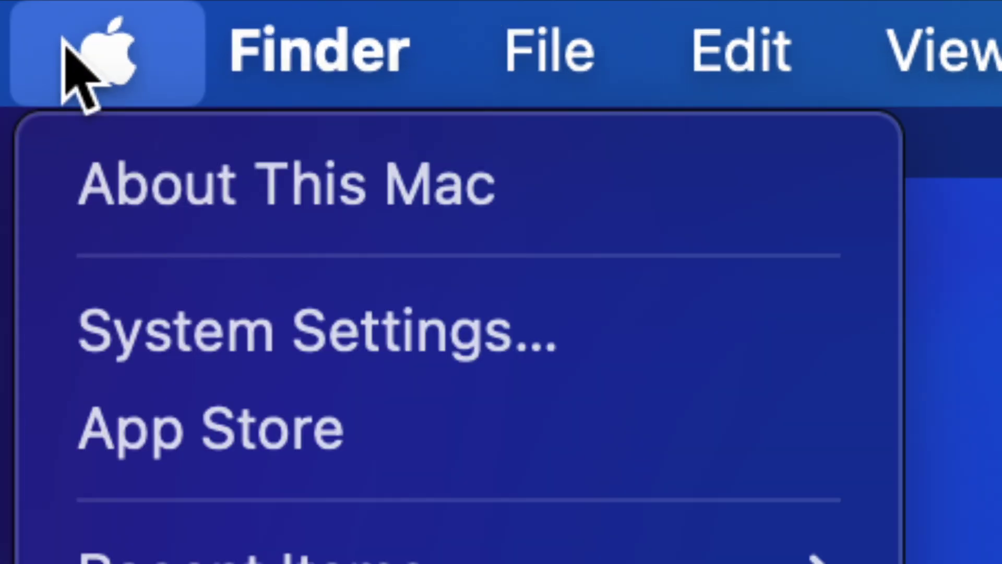
{"action": "left_click", "coordinate": [267, 332]}
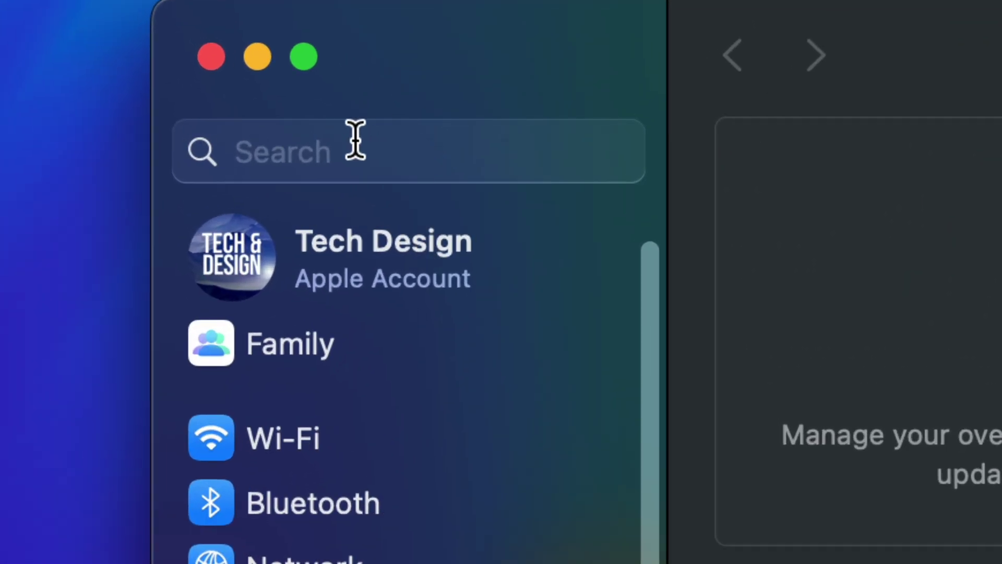
{"action": "left_click", "coordinate": [286, 144]}
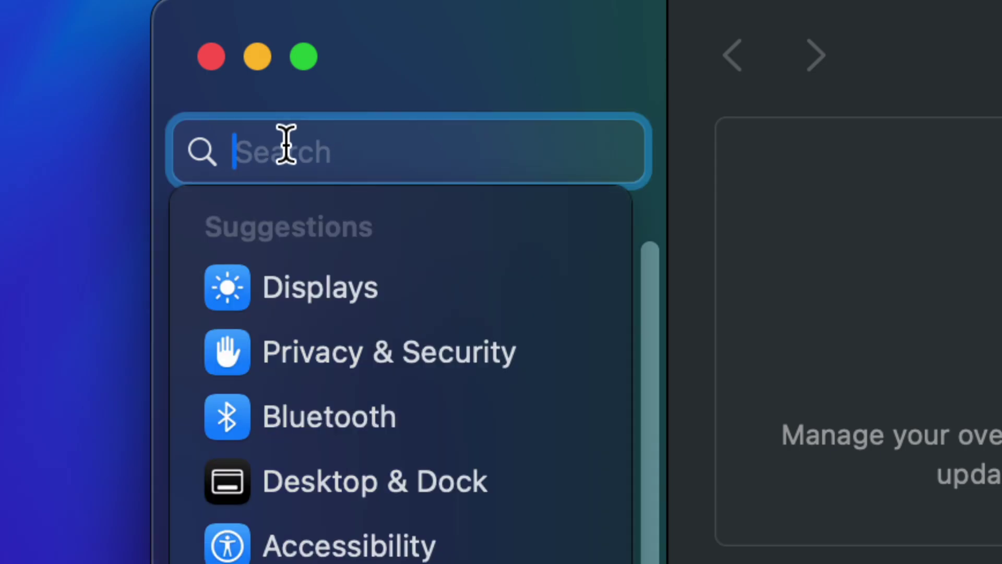
{"action": "type", "text": "time machine"}
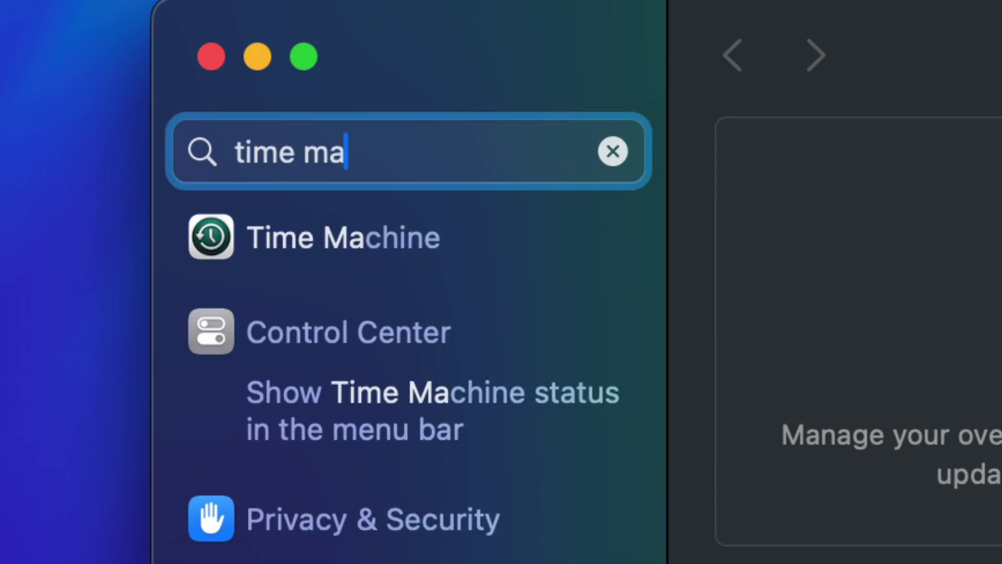
{"action": "left_click", "coordinate": [264, 239]}
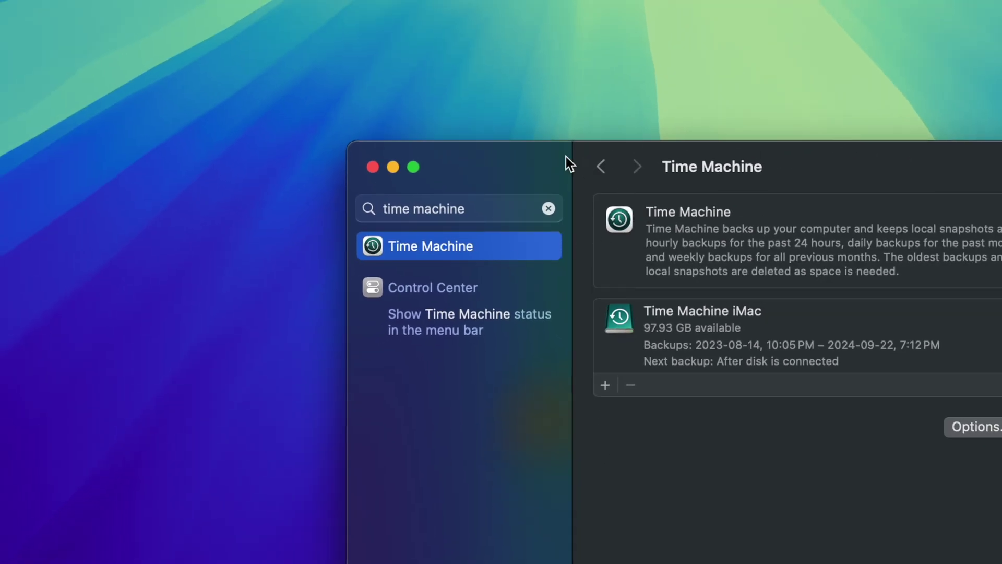
{"action": "left_click_drag", "start_coordinate": [565, 157], "coordinate": [386, 119]}
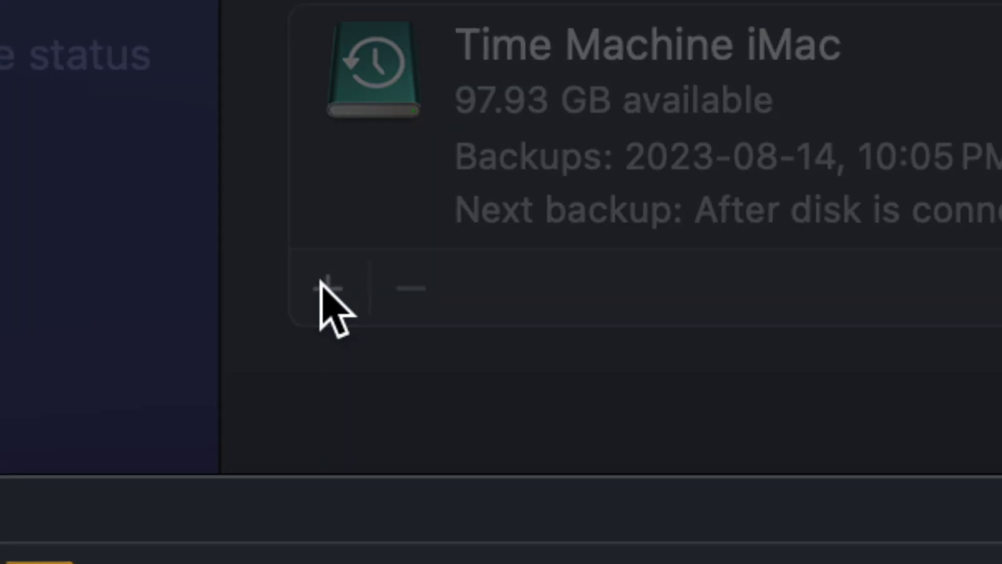
- Add a backup disk in the Time Machine settings, choosing the time machine volume, and start setting it up
{"action": "left_click", "coordinate": [327, 287]}
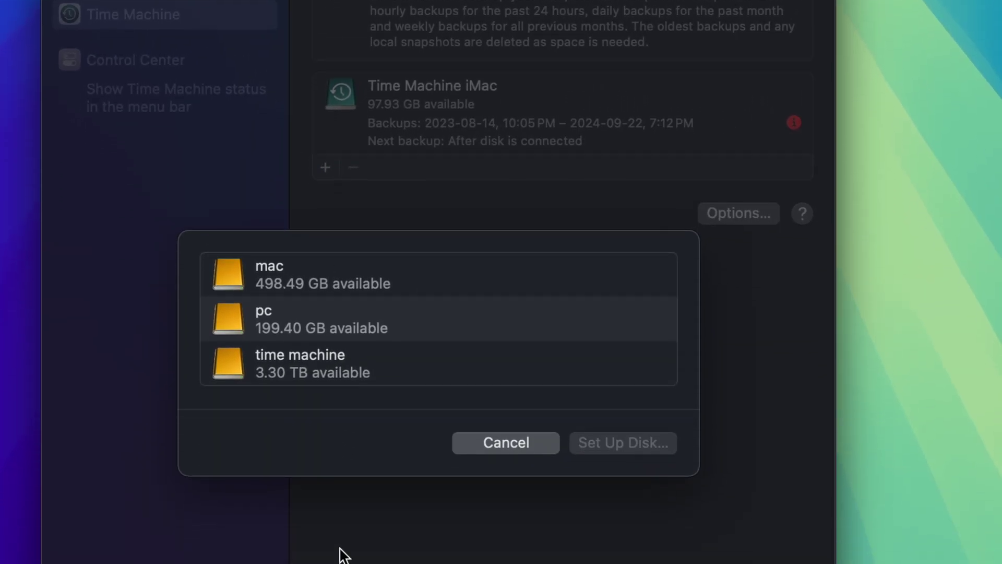
{"action": "left_click", "coordinate": [279, 356]}
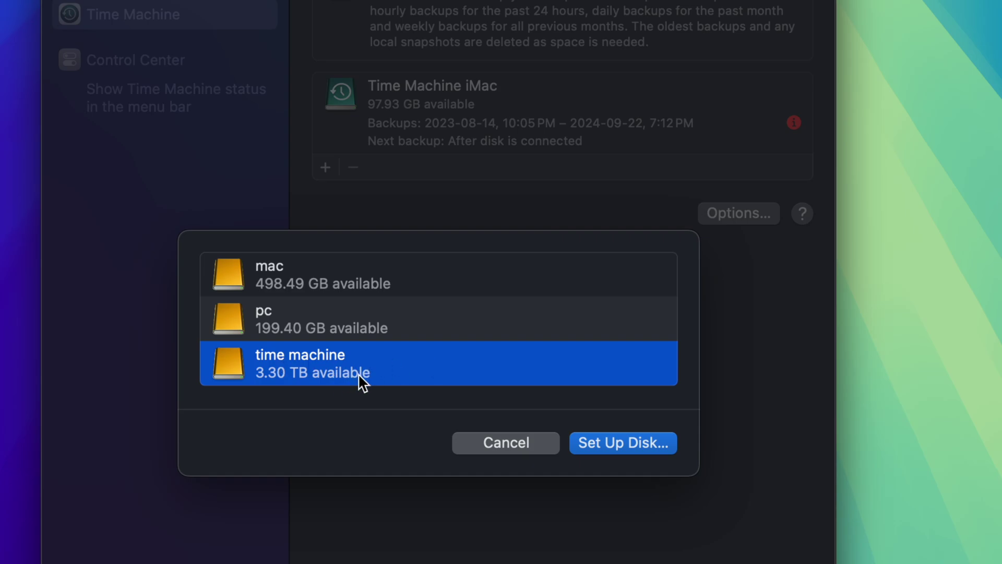
{"action": "left_click", "coordinate": [614, 446]}
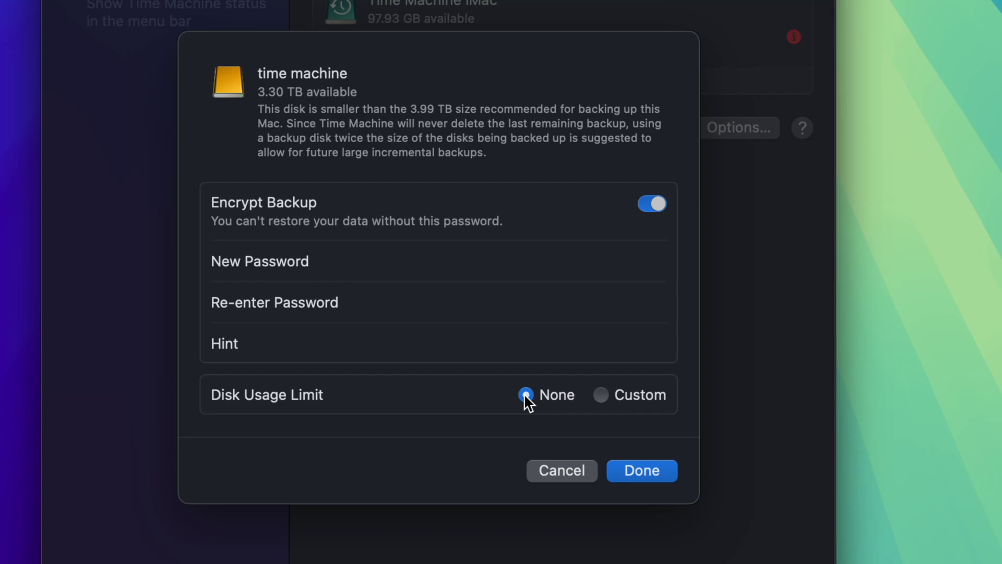
- Try a custom disk usage limit for the backup disk and set the limit back to None
{"action": "left_click", "coordinate": [601, 394]}
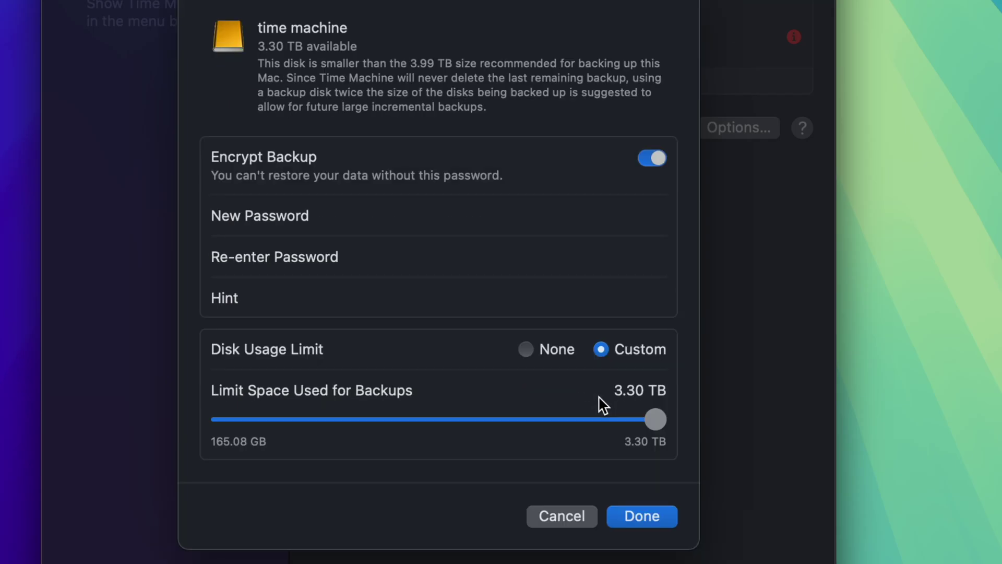
{"action": "left_click_drag", "start_coordinate": [653, 418], "coordinate": [674, 424]}
{"action": "left_click", "coordinate": [527, 349]}
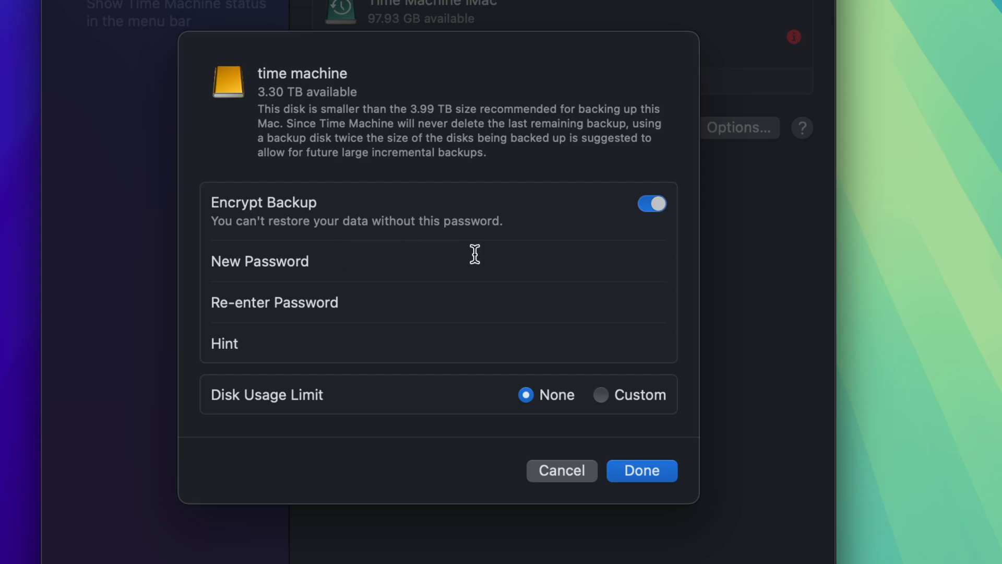
- Turn off Encrypt Backup for the time machine disk and finish its setup
{"action": "left_click", "coordinate": [654, 204]}
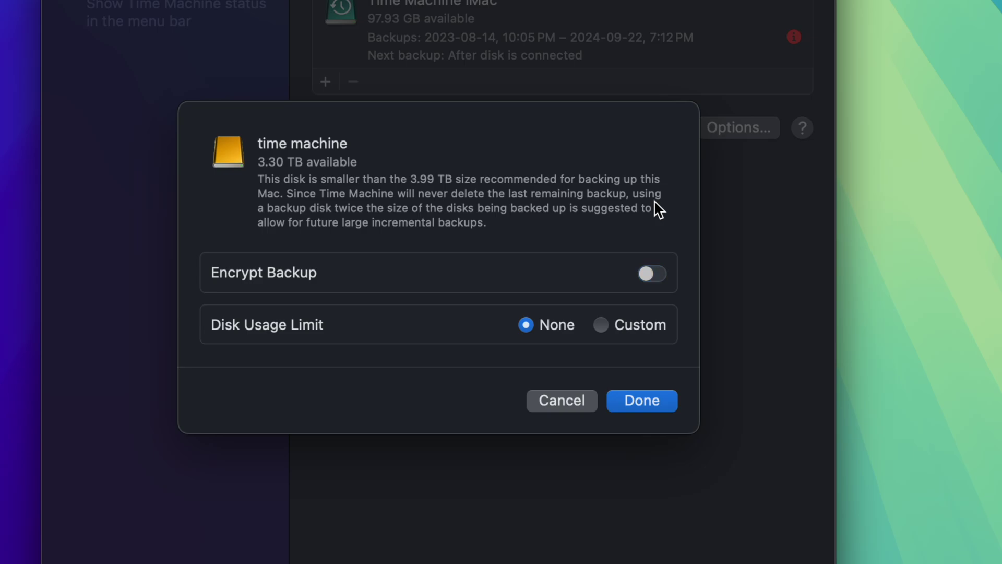
{"action": "left_click", "coordinate": [633, 400]}
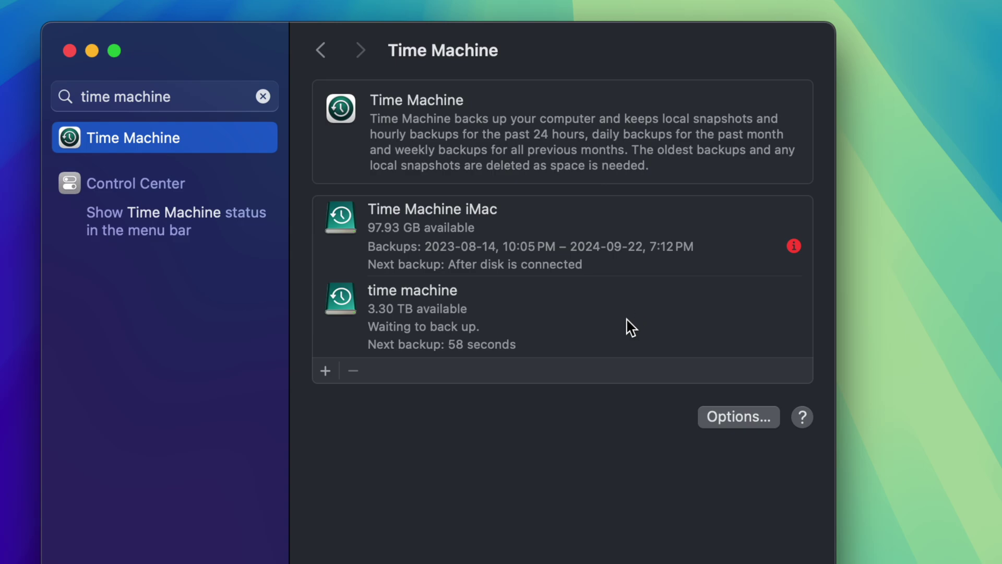
- Review the backup frequency and the items excluded from backups in the Time Machine options
{"action": "left_click", "coordinate": [561, 327]}
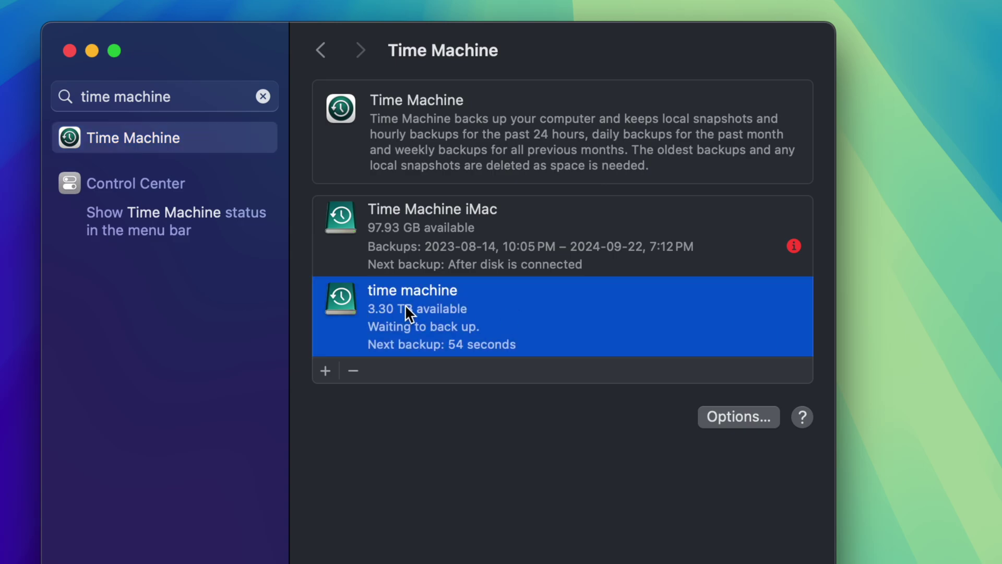
{"action": "left_click", "coordinate": [728, 416]}
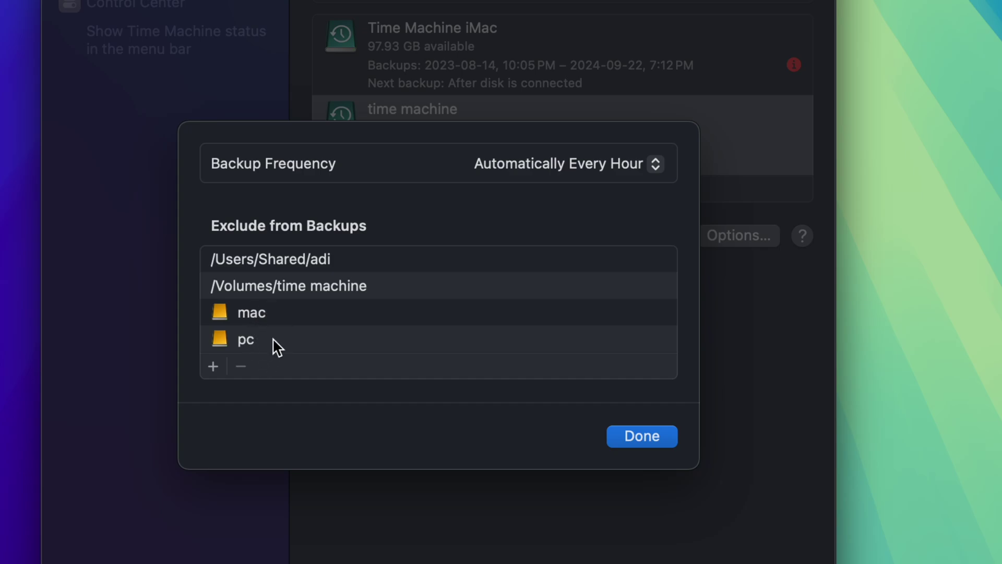
{"action": "left_click", "coordinate": [634, 440]}
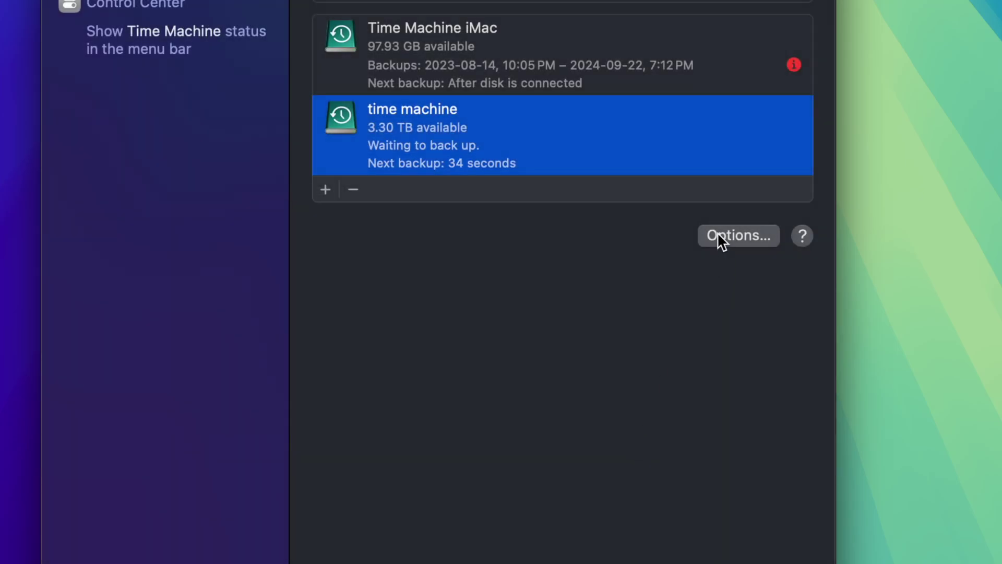
{"action": "left_click", "coordinate": [719, 236]}
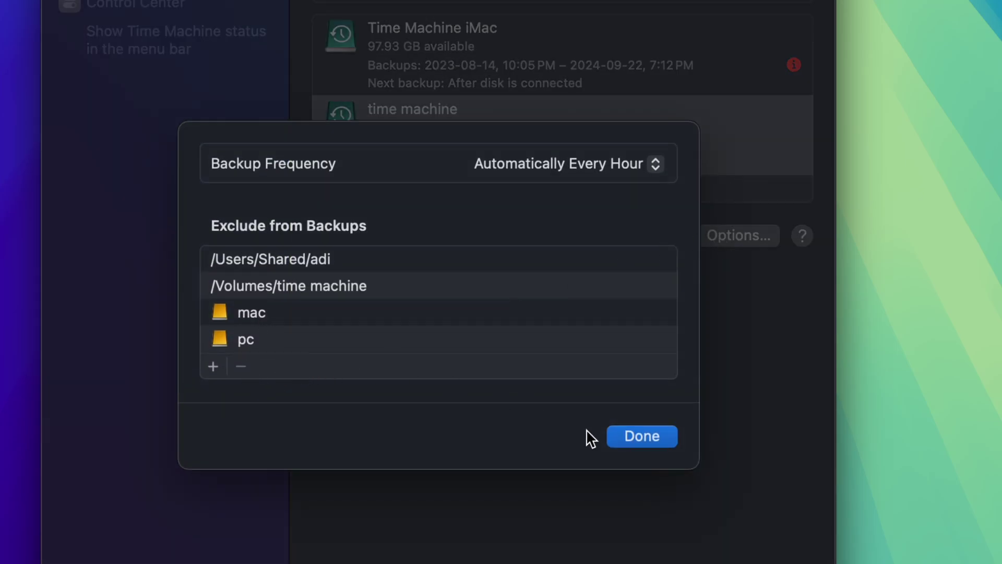
{"action": "left_click", "coordinate": [623, 437]}
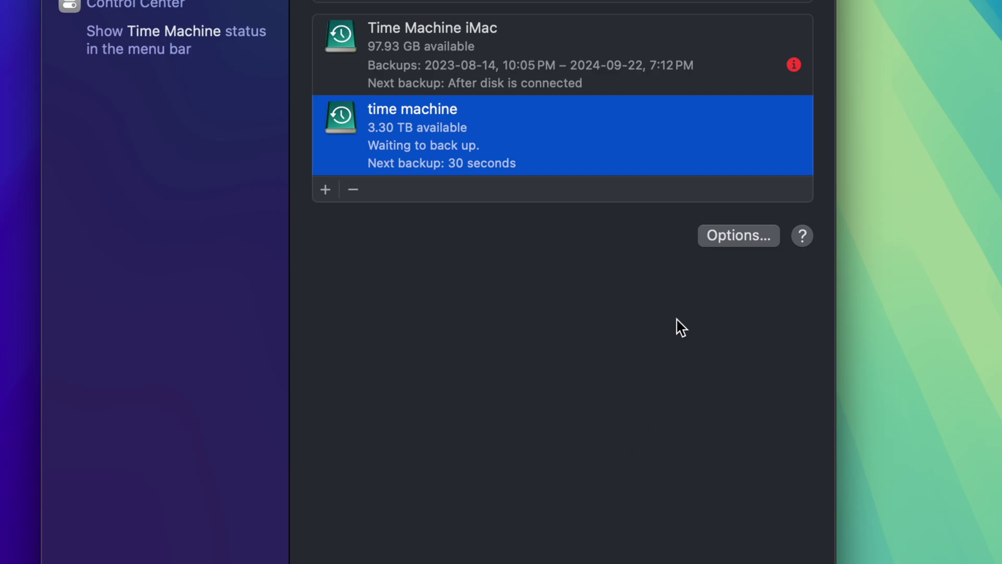
- Set the Time Machine backup frequency to Manually and confirm the options
{"action": "left_click", "coordinate": [732, 237]}
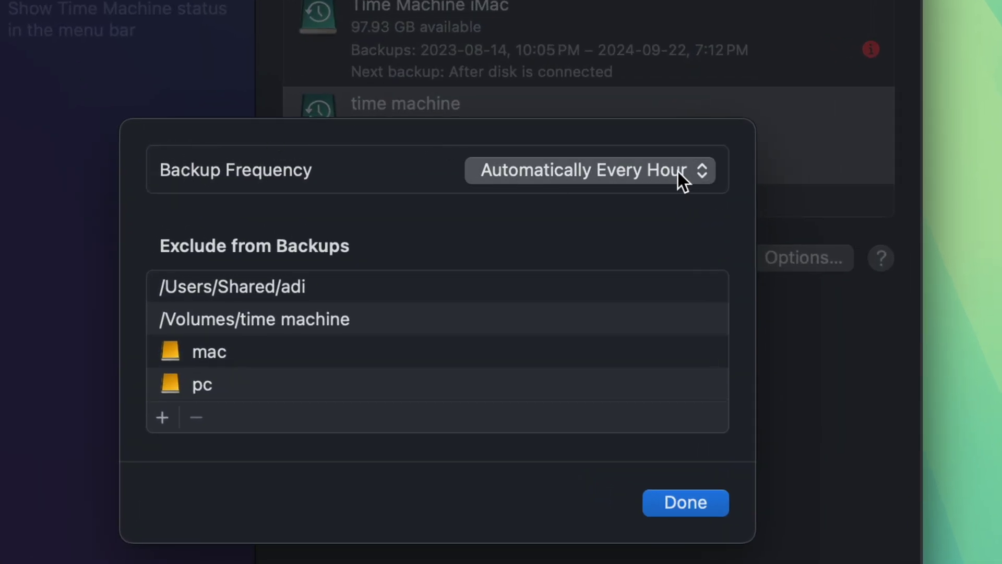
{"action": "left_click", "coordinate": [678, 171]}
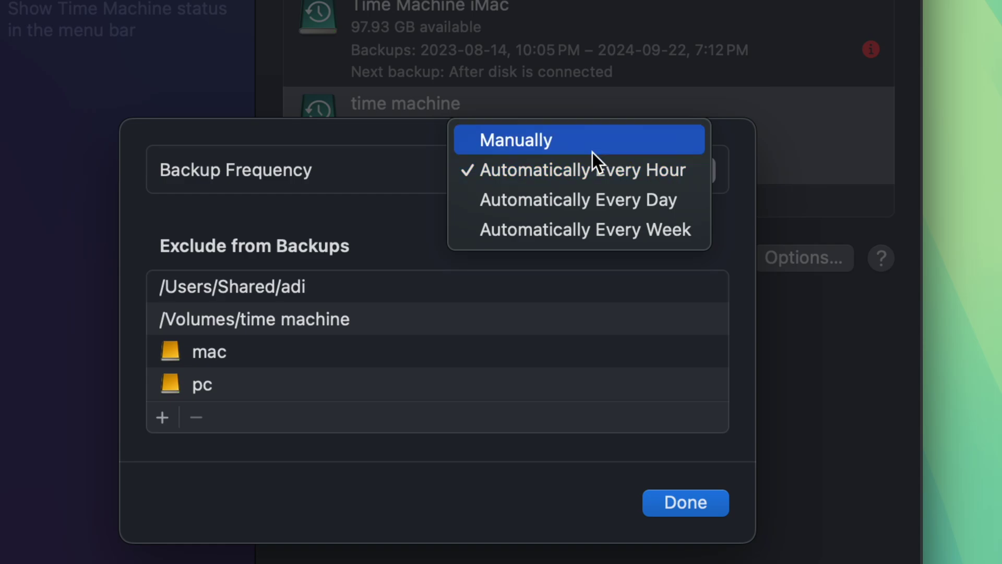
{"action": "left_click", "coordinate": [612, 139]}
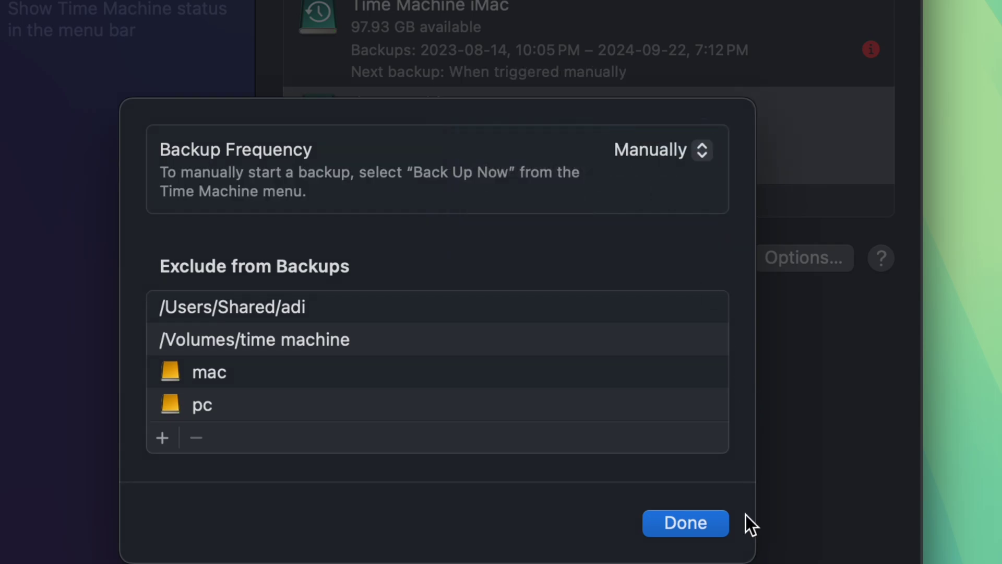
{"action": "left_click", "coordinate": [707, 524]}
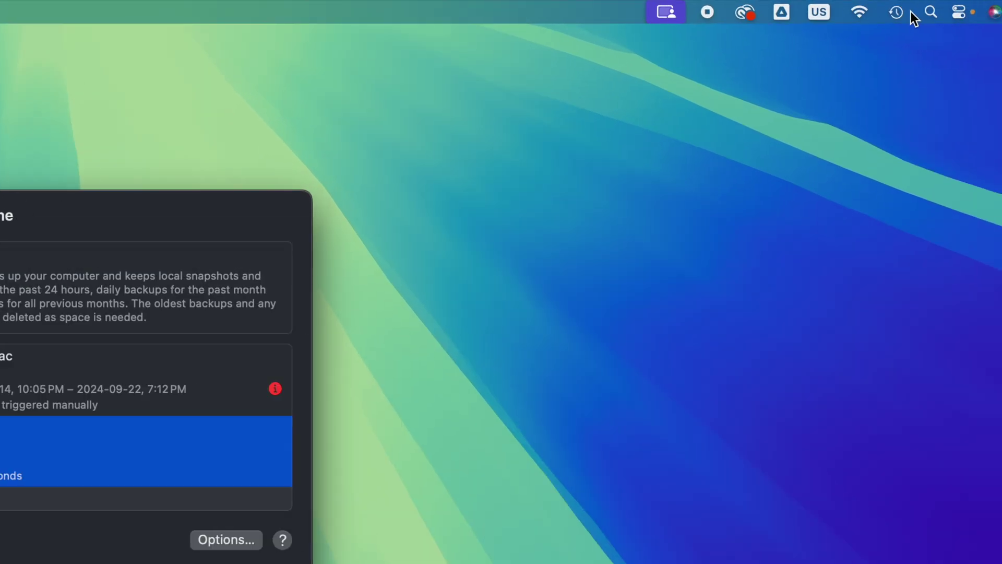
- Skip the Time Machine backup that is being prepared
{"action": "left_click", "coordinate": [885, 5]}
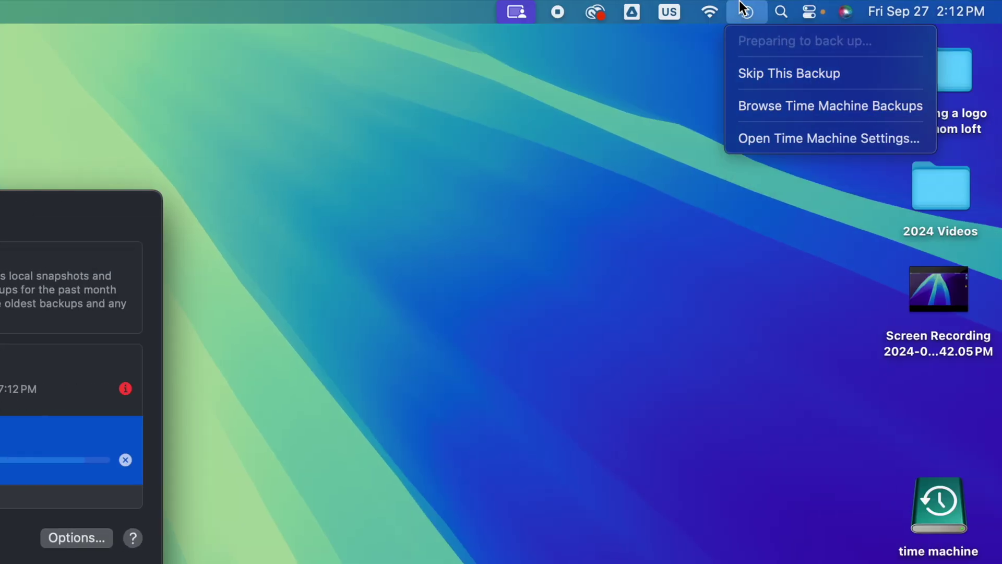
{"action": "left_click", "coordinate": [768, 76]}
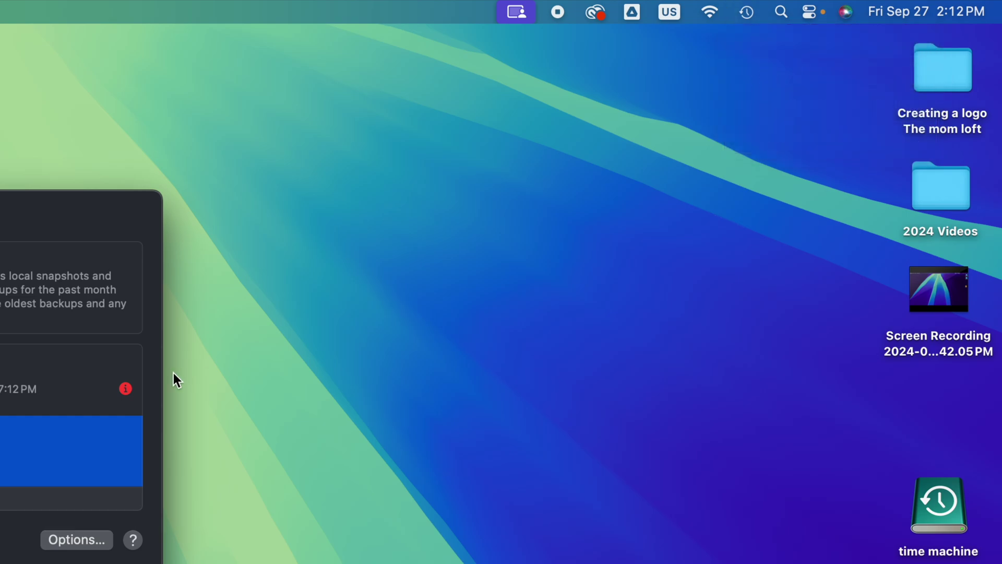
{"action": "key", "text": "super+w"}
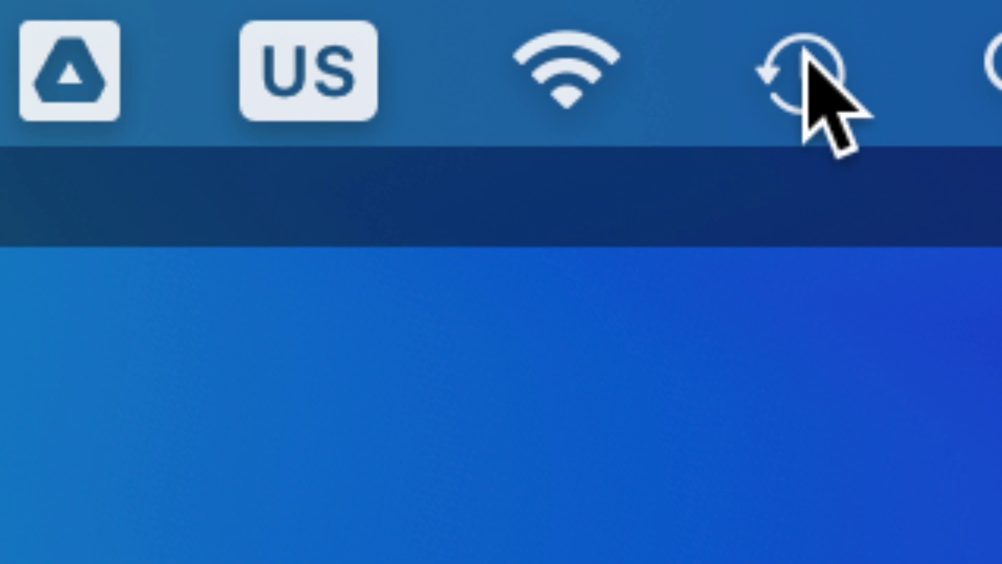
- Inspect the commands for starting a manual backup to the time machine disk, leaving the backup unstarted
{"action": "left_click", "coordinate": [814, 78]}
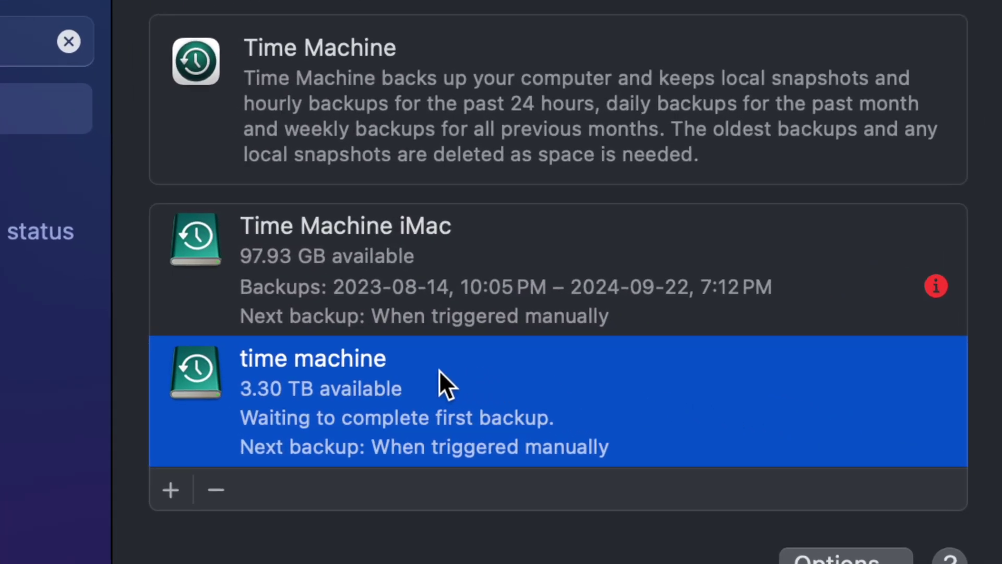
{"action": "right_click", "coordinate": [439, 370]}
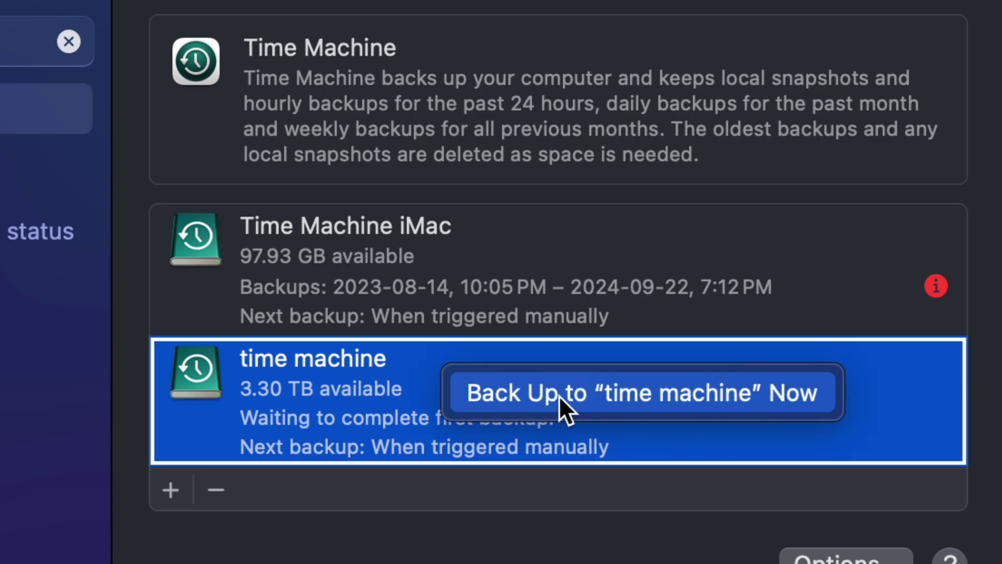
{"action": "left_click", "coordinate": [453, 533]}
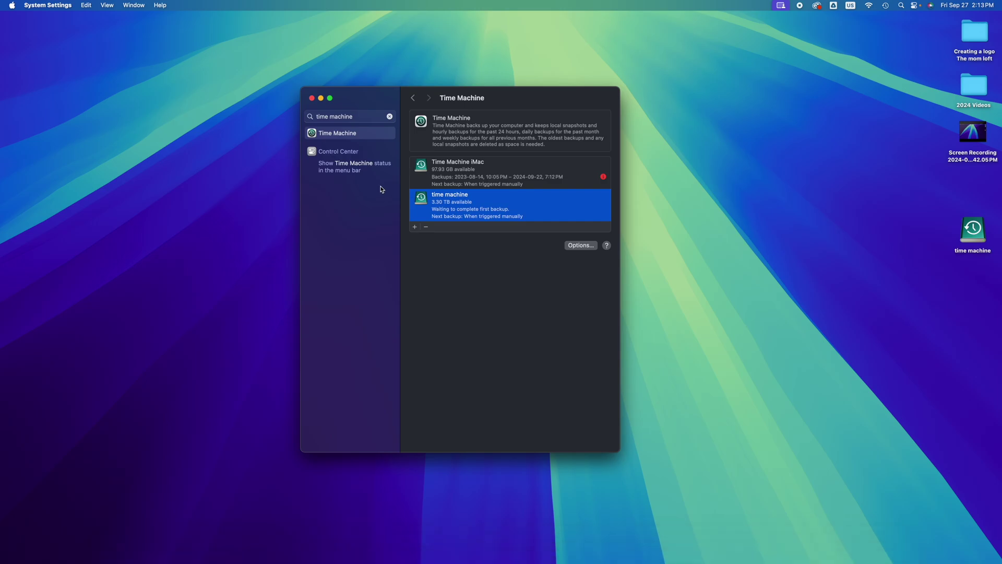
{"action": "left_click", "coordinate": [168, 543]}
{"action": "scroll", "coordinate": [658, 203], "scroll_direction": "down", "scroll_amount": 2}
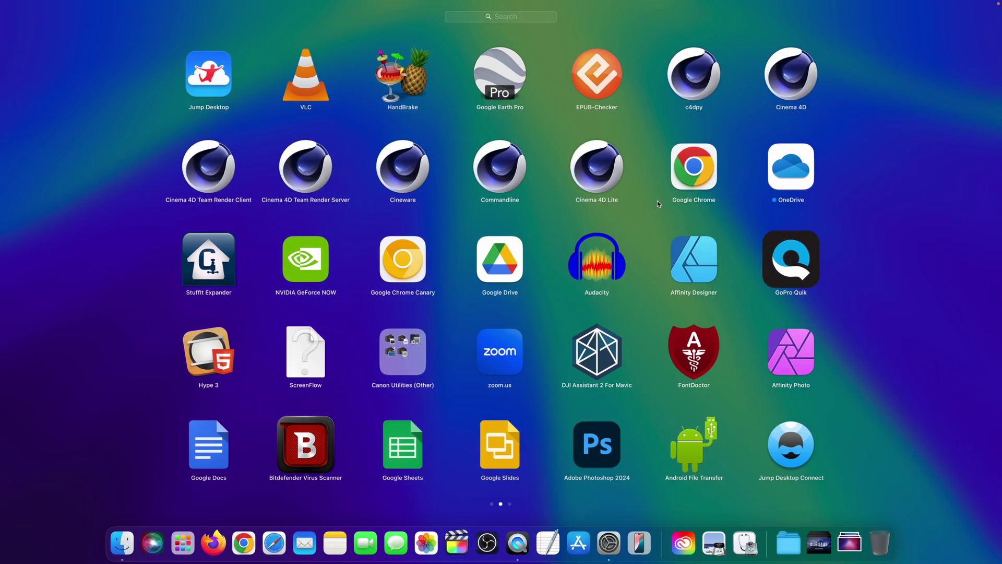
{"action": "scroll", "coordinate": [658, 203], "scroll_direction": "up", "scroll_amount": 1}
{"action": "scroll", "coordinate": [658, 203], "scroll_direction": "up", "scroll_amount": 1}
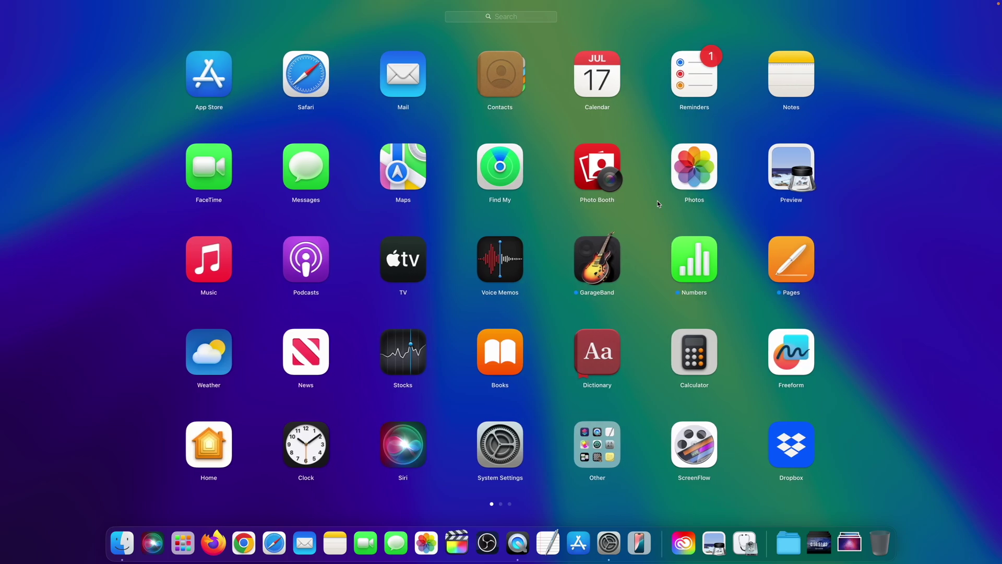
{"action": "left_click", "coordinate": [881, 329]}
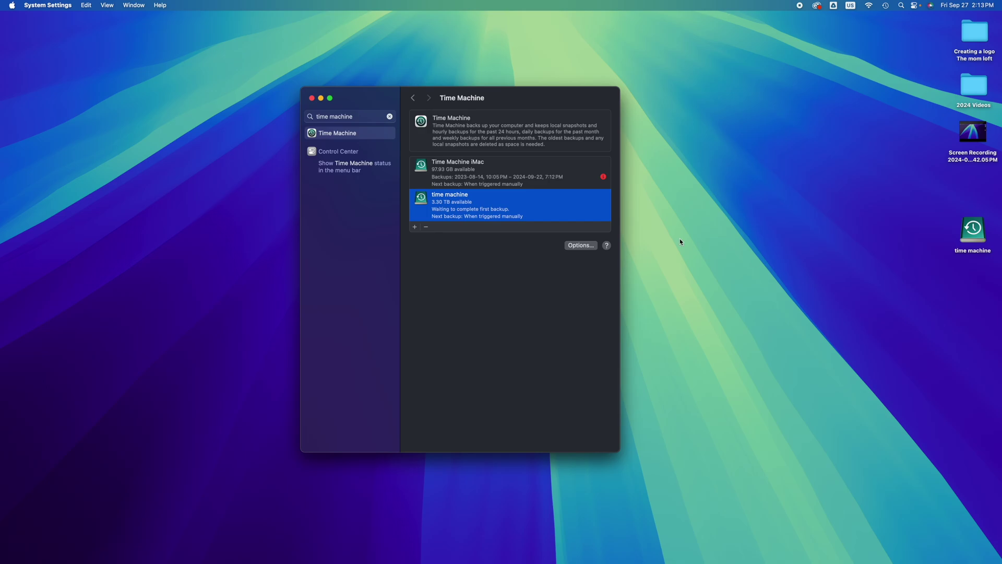
- Move the Time Machine settings window aside and place the time machine drive icon next to it on the desktop
{"action": "left_click_drag", "start_coordinate": [371, 97], "coordinate": [259, 134]}
{"action": "left_click_drag", "start_coordinate": [974, 230], "coordinate": [637, 224]}
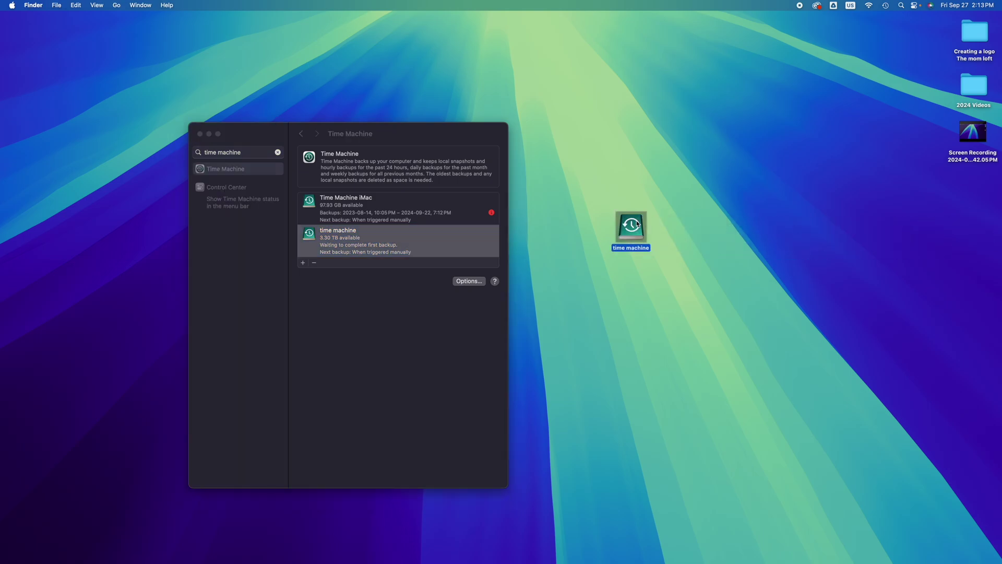
- Uncover the mac and pc drive icons, place them above the time machine icon, and close the Time Machine settings window
{"action": "left_click_drag", "start_coordinate": [257, 133], "coordinate": [378, 290]}
{"action": "left_click_drag", "start_coordinate": [446, 239], "coordinate": [489, 135]}
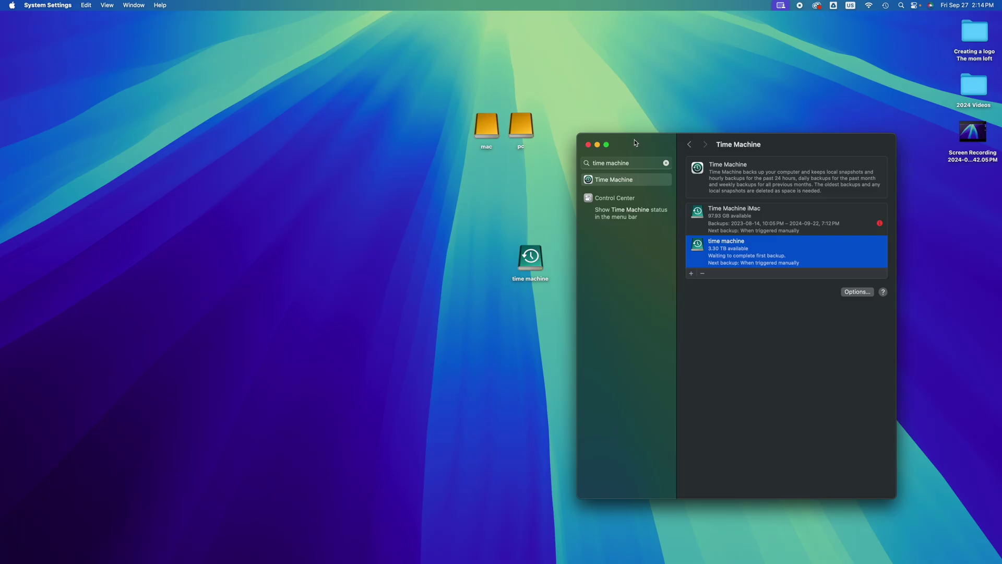
{"action": "left_click", "coordinate": [588, 144]}
- Place the pc drive icon apart from the mac icon and open the pc volume in a window below them
{"action": "left_click_drag", "start_coordinate": [528, 127], "coordinate": [594, 168]}
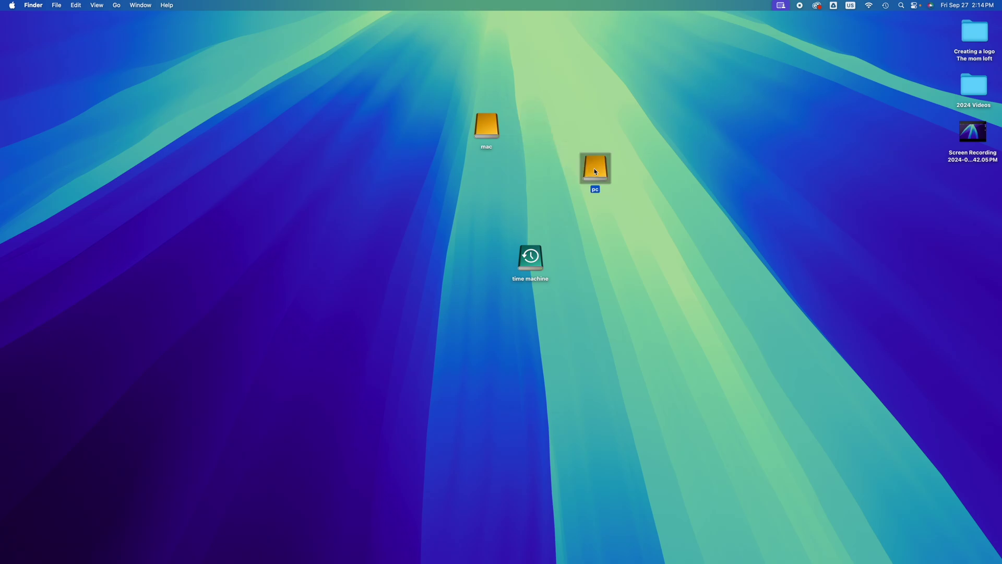
{"action": "double_click", "coordinate": [595, 171]}
{"action": "left_click_drag", "start_coordinate": [467, 117], "coordinate": [474, 187]}
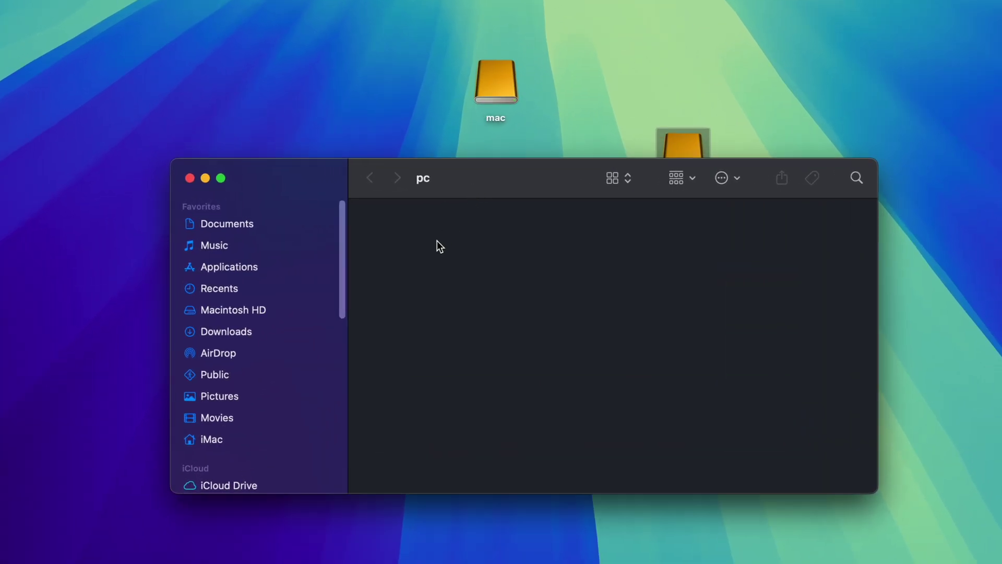
- Create a new folder named hagsjhagS on the pc volume
{"action": "right_click", "coordinate": [438, 242]}
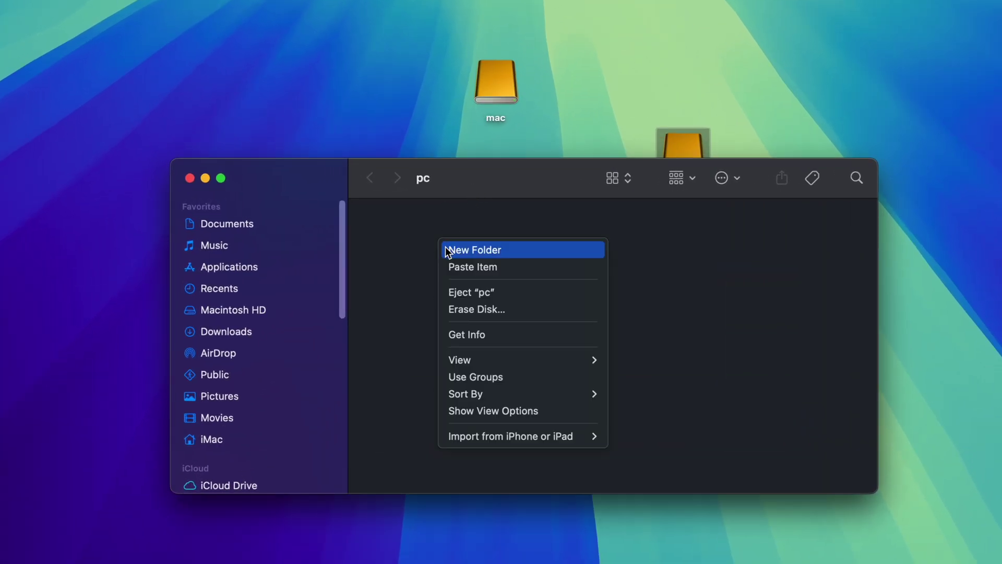
{"action": "left_click", "coordinate": [447, 251]}
{"action": "type", "text": "hagsjhagS"}
{"action": "left_click", "coordinate": [494, 267]}
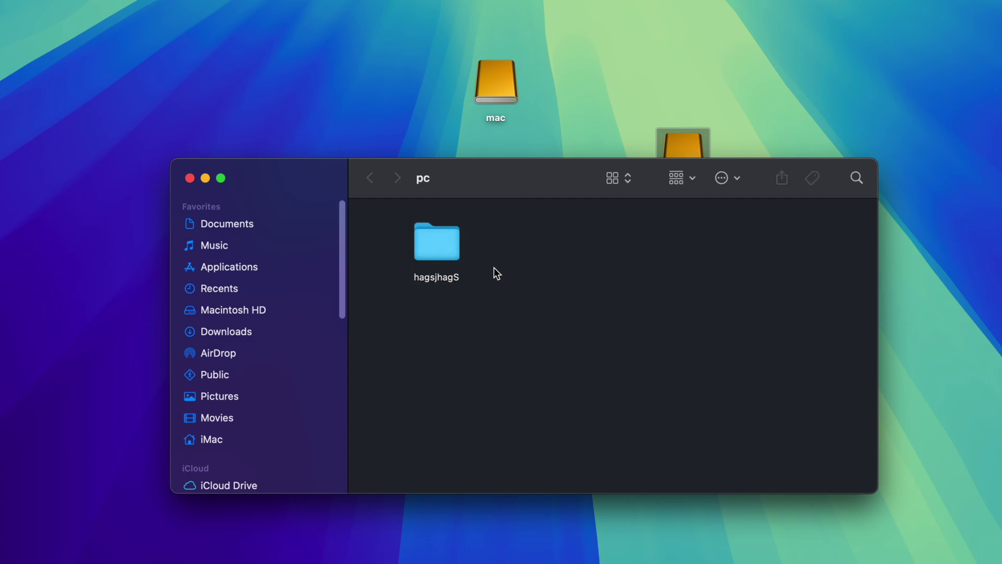
- Move the hagsjhagS folder on the pc volume to the Trash
{"action": "left_click", "coordinate": [444, 253]}
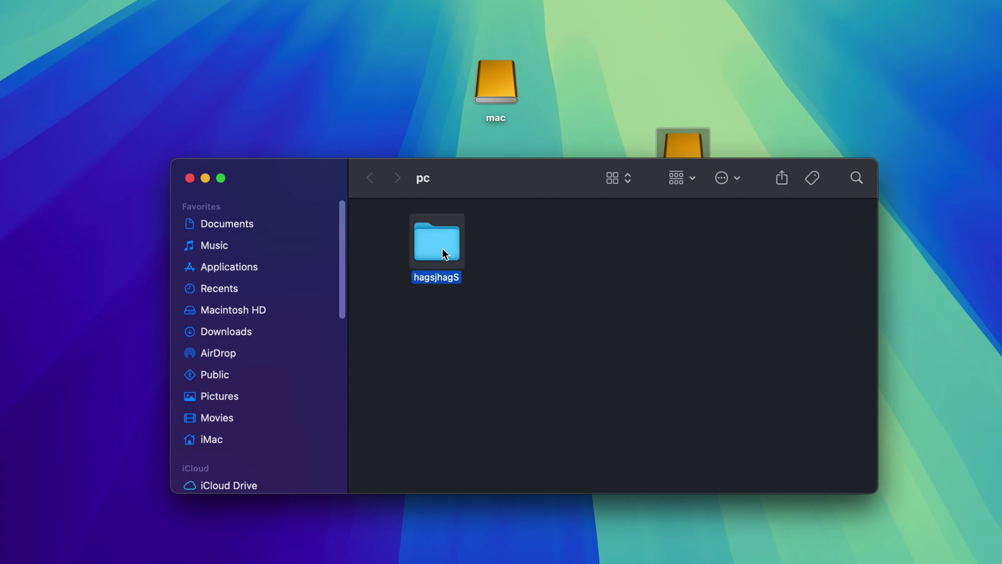
{"action": "right_click", "coordinate": [443, 251]}
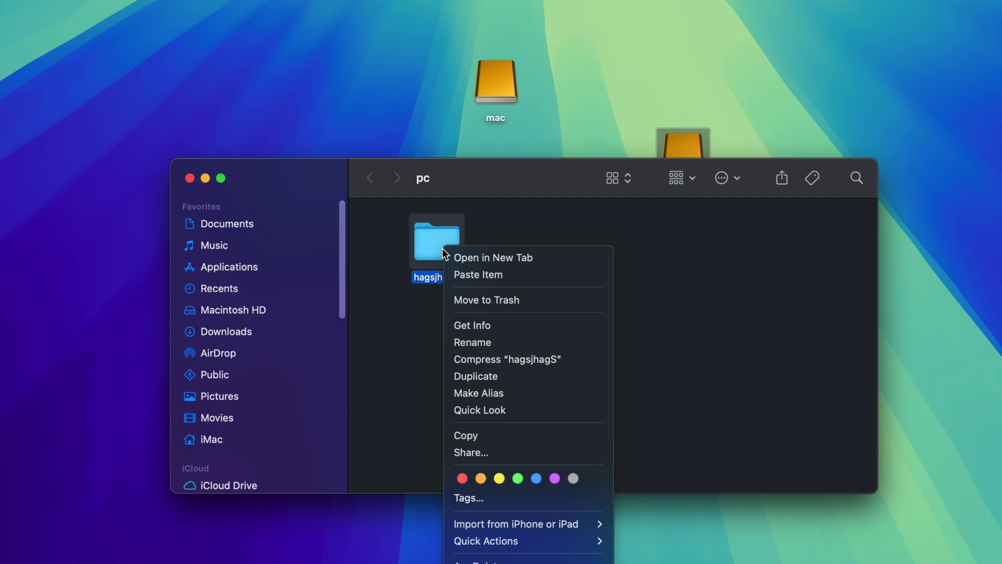
{"action": "left_click", "coordinate": [517, 302]}
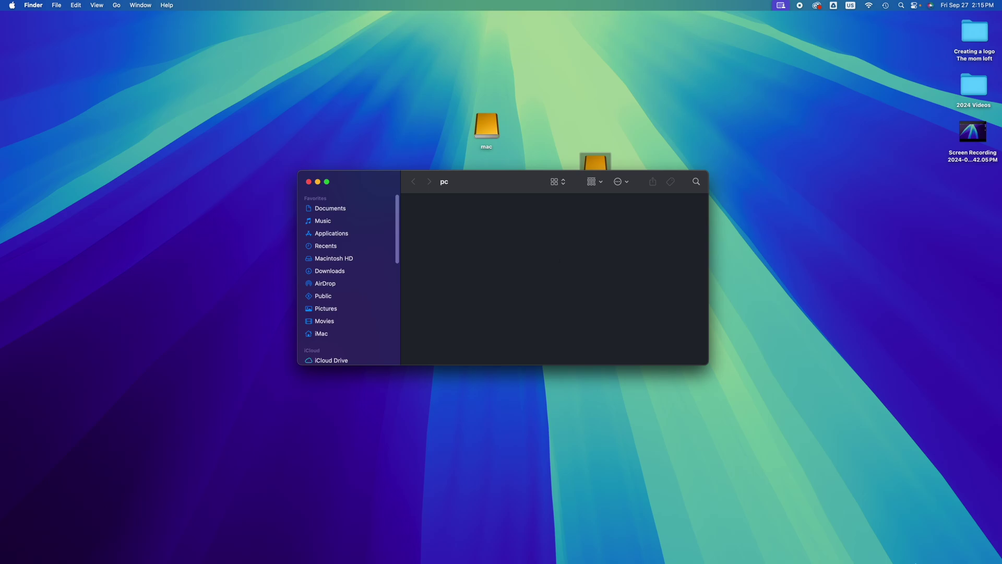
- Empty the Trash, confirming the permanent erasure of its items
{"action": "mouse_move", "coordinate": [898, 556]}
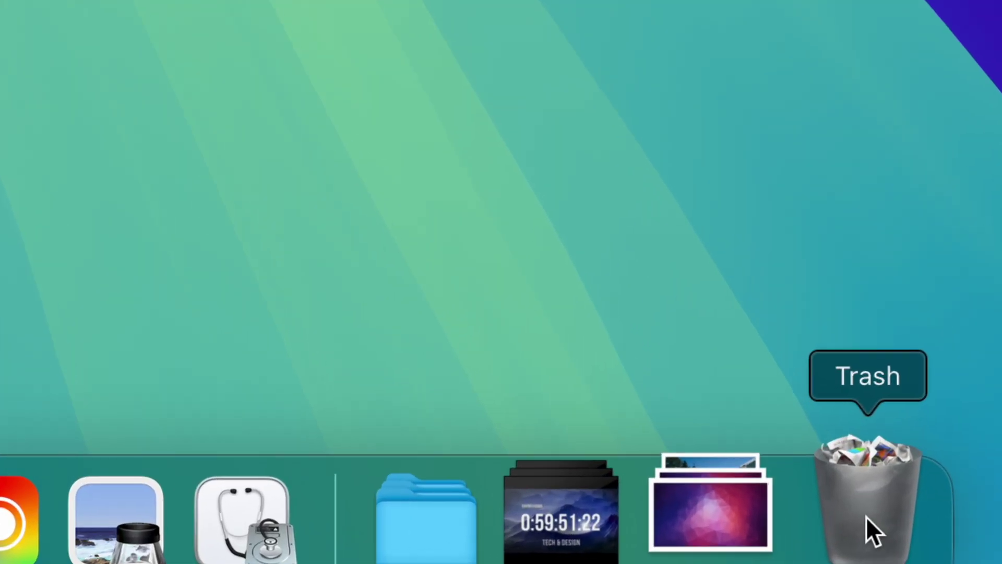
{"action": "right_click", "coordinate": [866, 516]}
{"action": "left_click", "coordinate": [876, 356]}
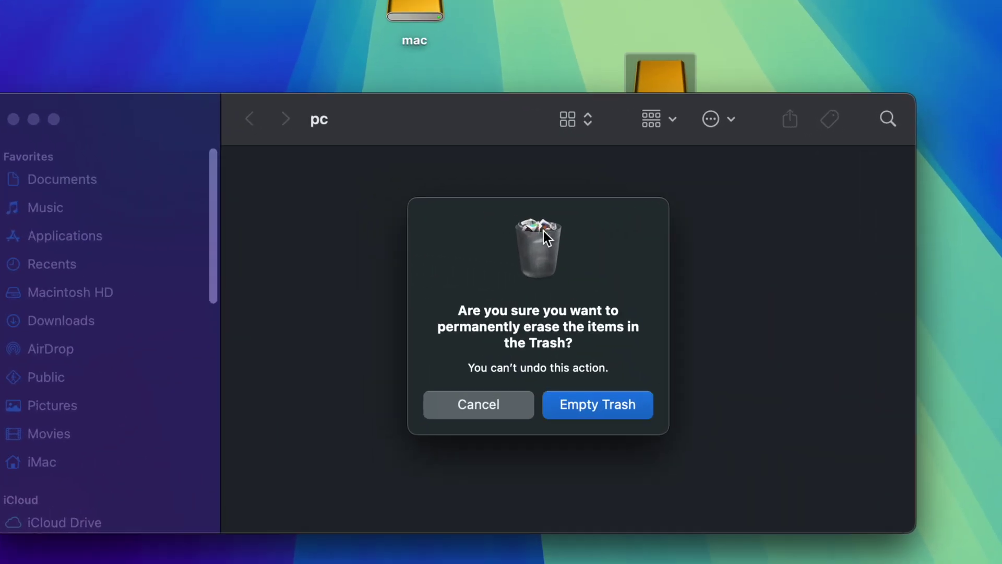
{"action": "left_click", "coordinate": [584, 405]}
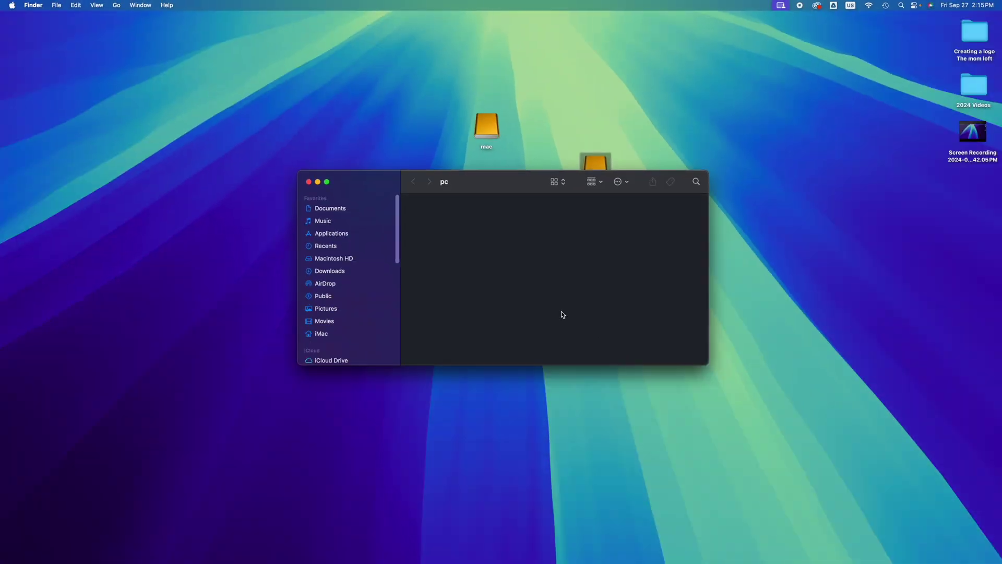
- Copy the screen recording from the desktop to the pc volume and close the volume's window once copying is done
{"action": "left_click_drag", "start_coordinate": [492, 186], "coordinate": [484, 192]}
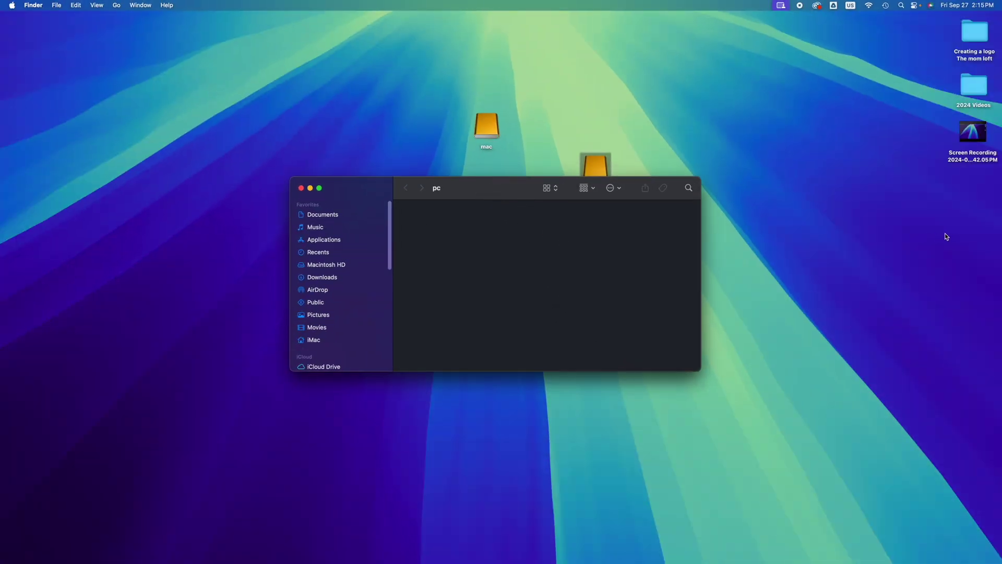
{"action": "left_click", "coordinate": [976, 139]}
{"action": "left_click_drag", "start_coordinate": [975, 139], "coordinate": [493, 248]}
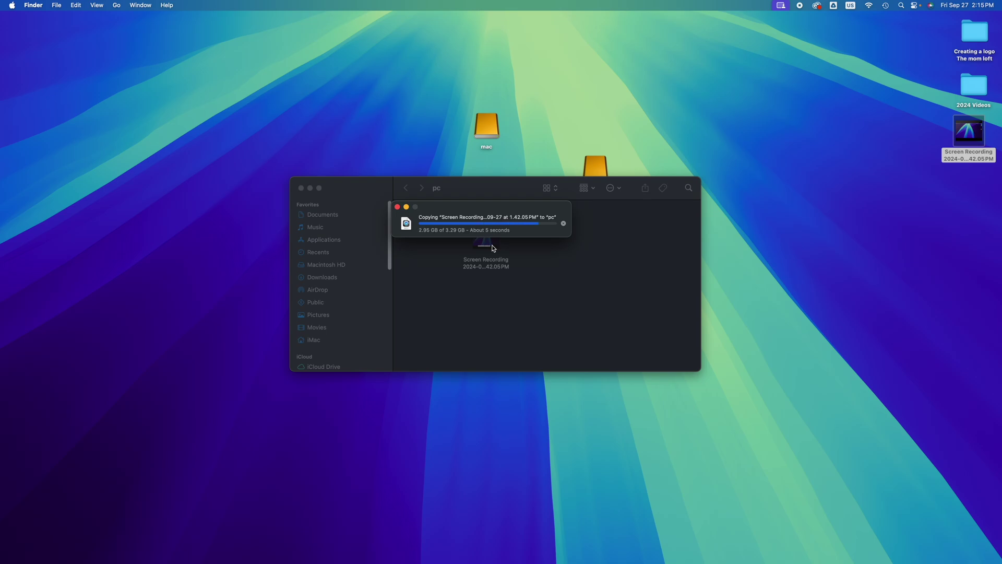
{"action": "left_click_drag", "start_coordinate": [500, 198], "coordinate": [519, 289]}
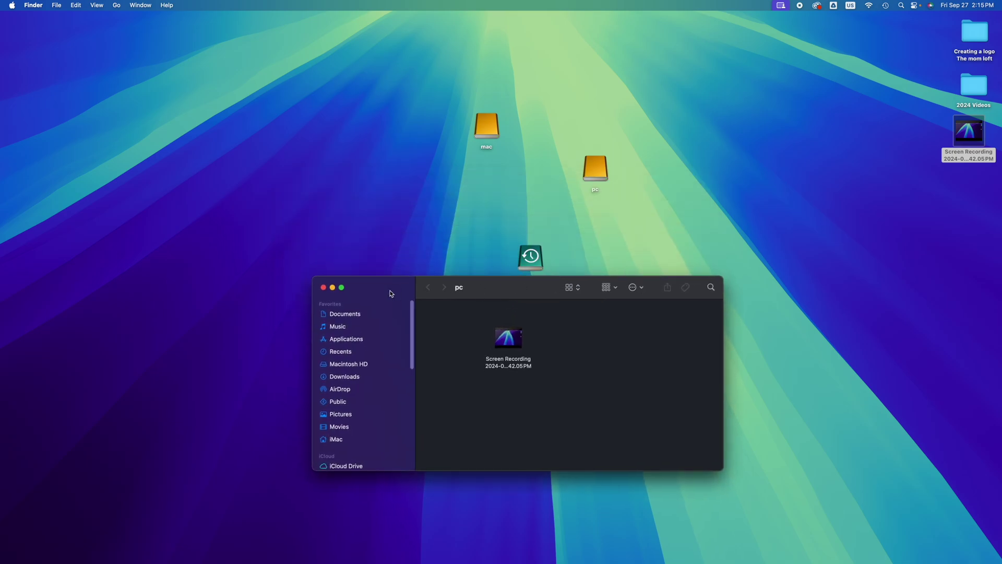
{"action": "left_click", "coordinate": [323, 287]}
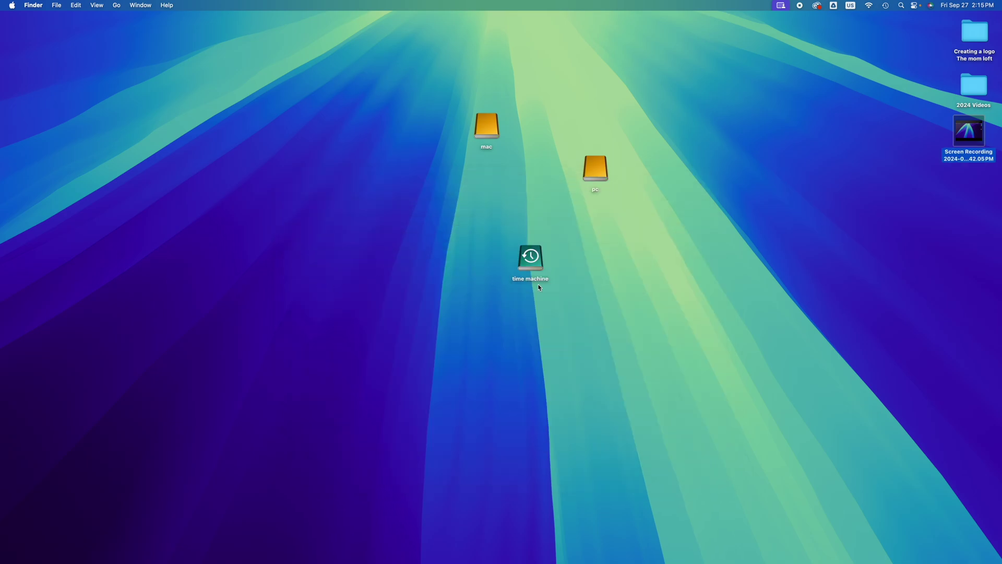
- Eject the time machine volume together with all the other volumes on the same disk
{"action": "right_click", "coordinate": [532, 258]}
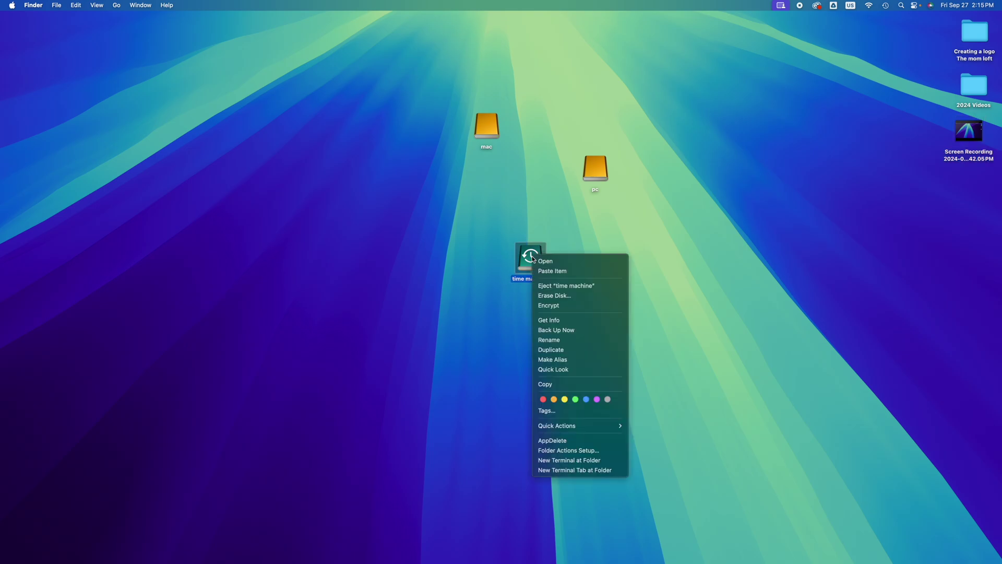
{"action": "left_click", "coordinate": [581, 290]}
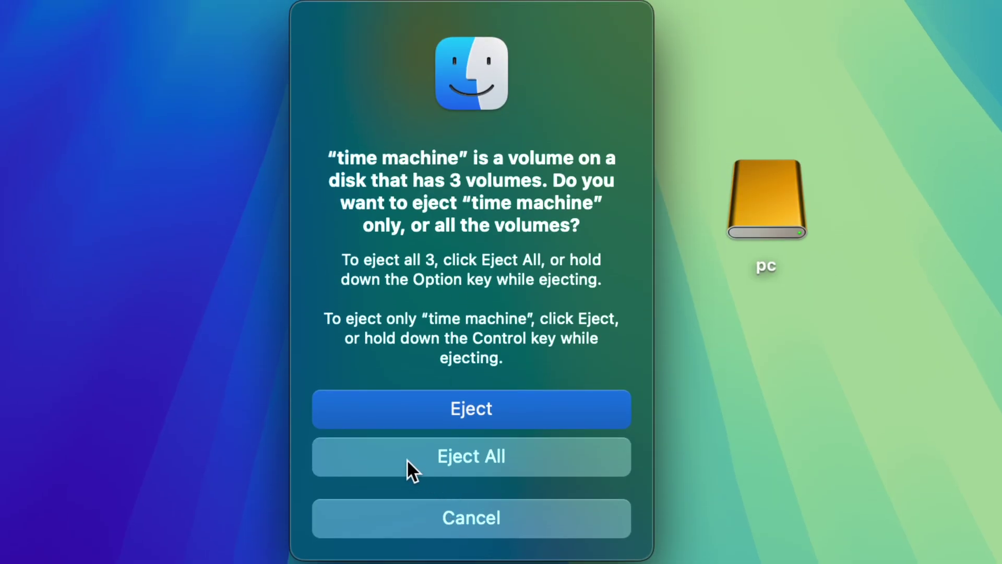
{"action": "left_click", "coordinate": [406, 459]}
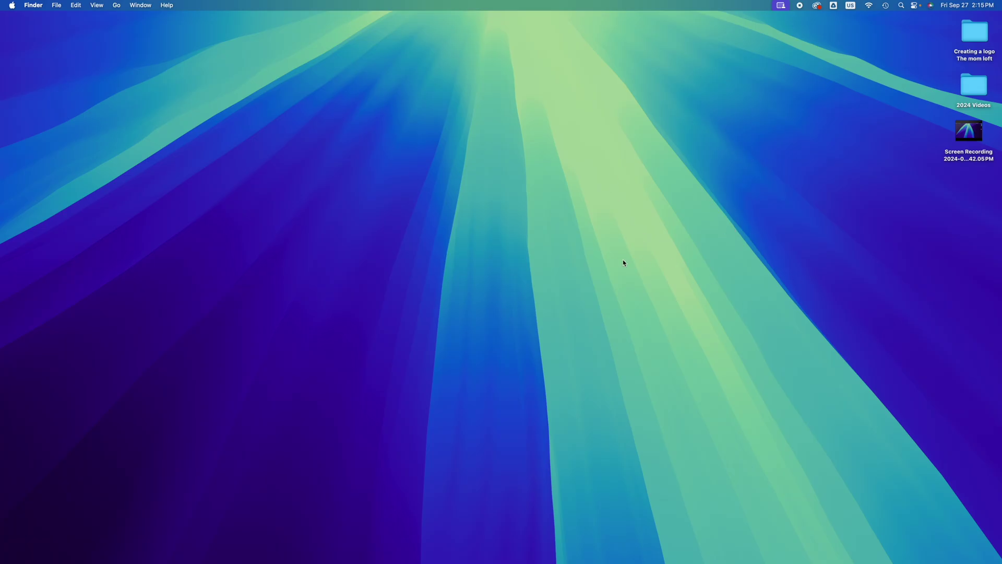